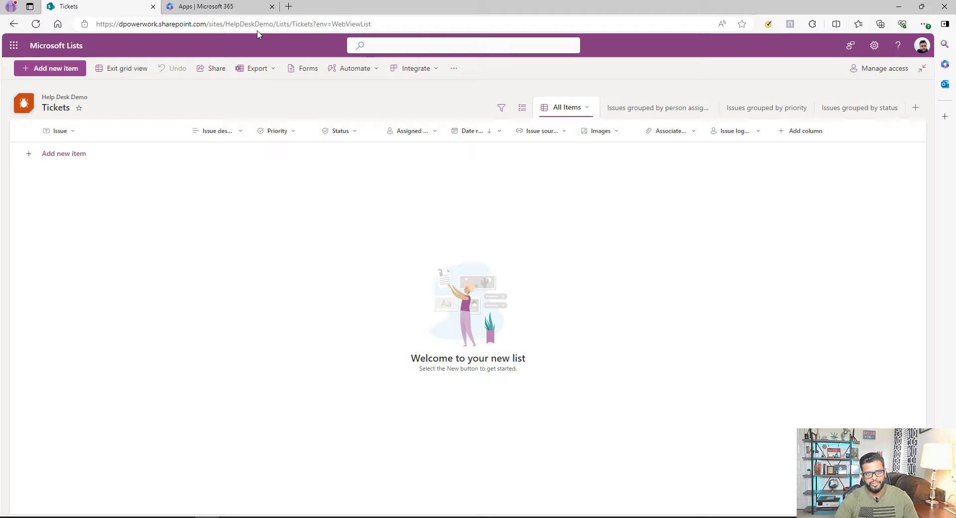
# Step: Open Microsoft Lists from the Microsoft 365 apps page in a new tab and start a new list
pyautogui.click(202, 6)
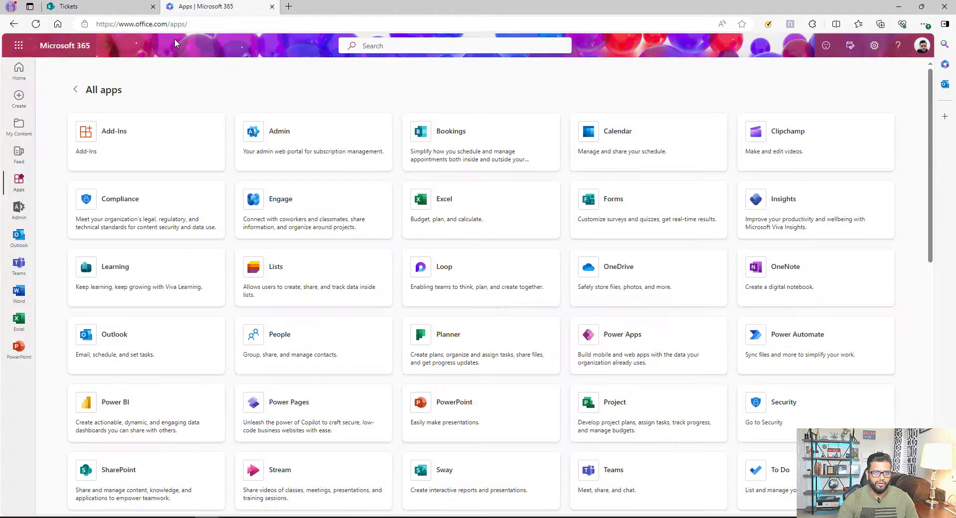
pyautogui.click(325, 277)
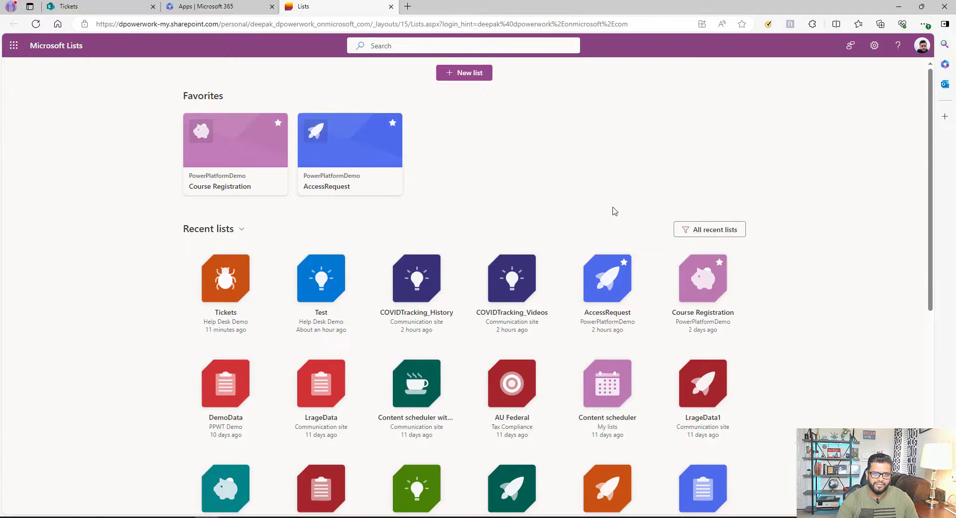
pyautogui.scroll(-7, 614, 211)
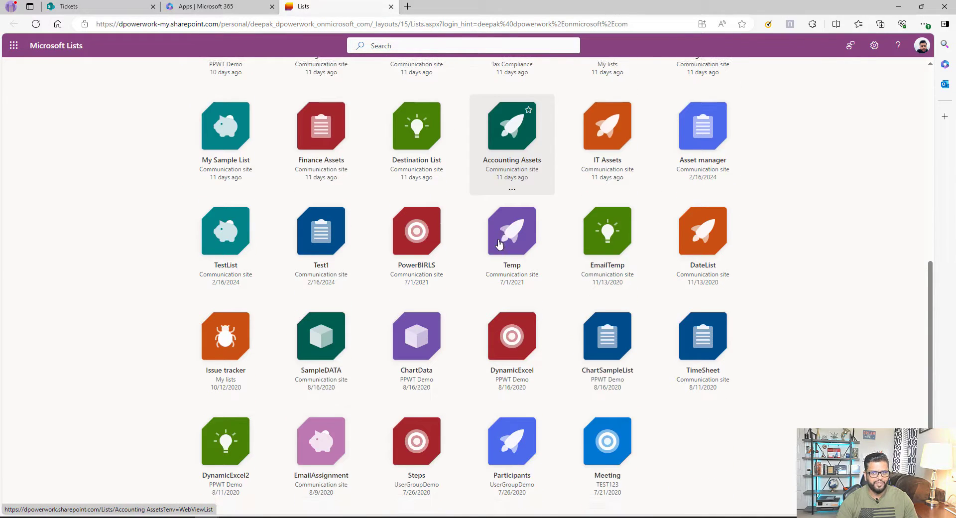
pyautogui.scroll(7, 499, 244)
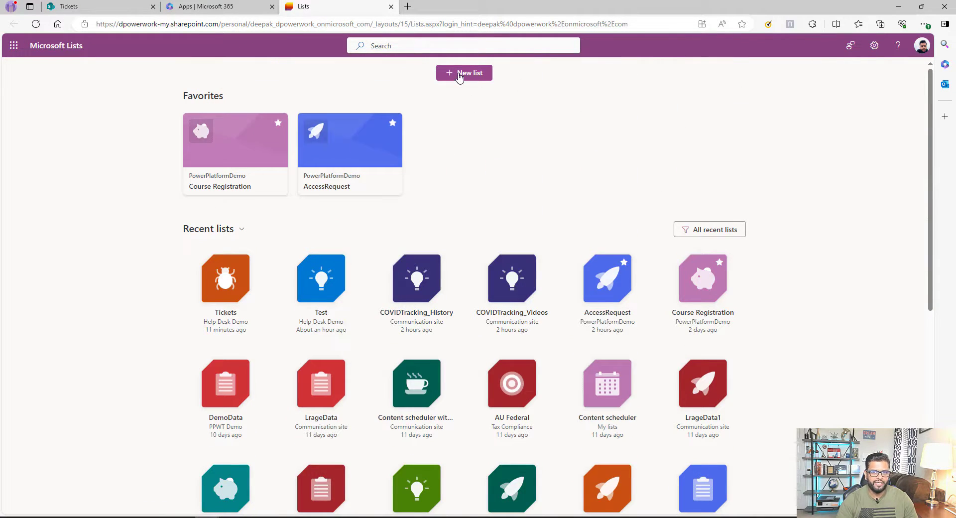
pyautogui.click(458, 75)
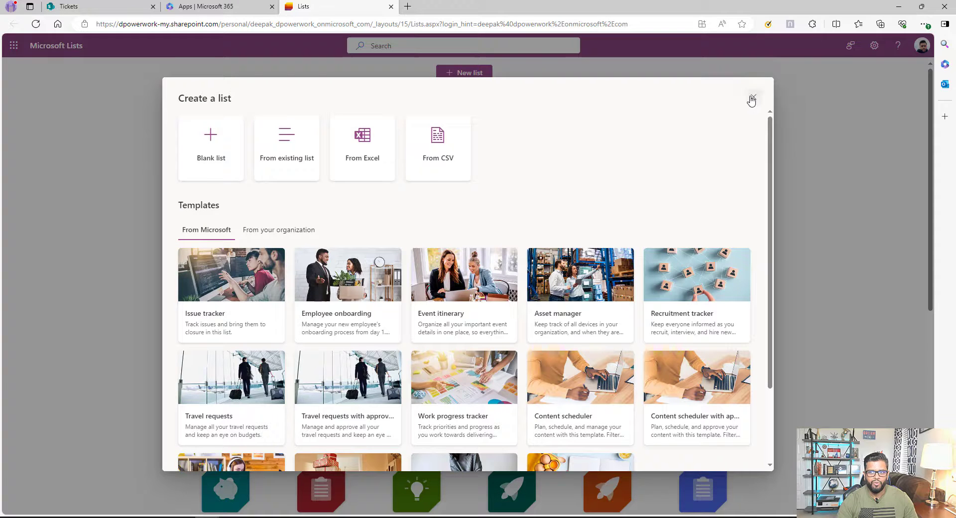
# Step: Reopen Create a list, browse the organization templates, then preview the Issue tracker template
pyautogui.click(751, 98)
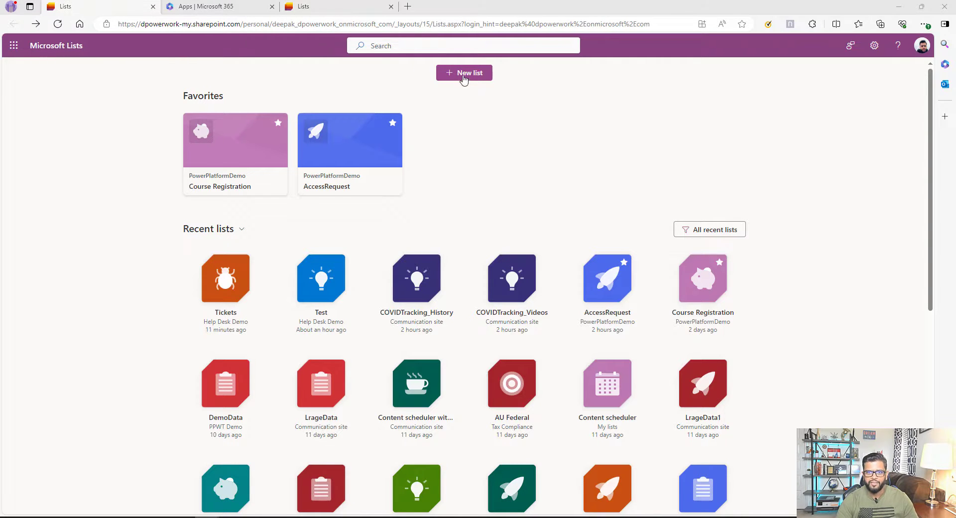
pyautogui.click(463, 75)
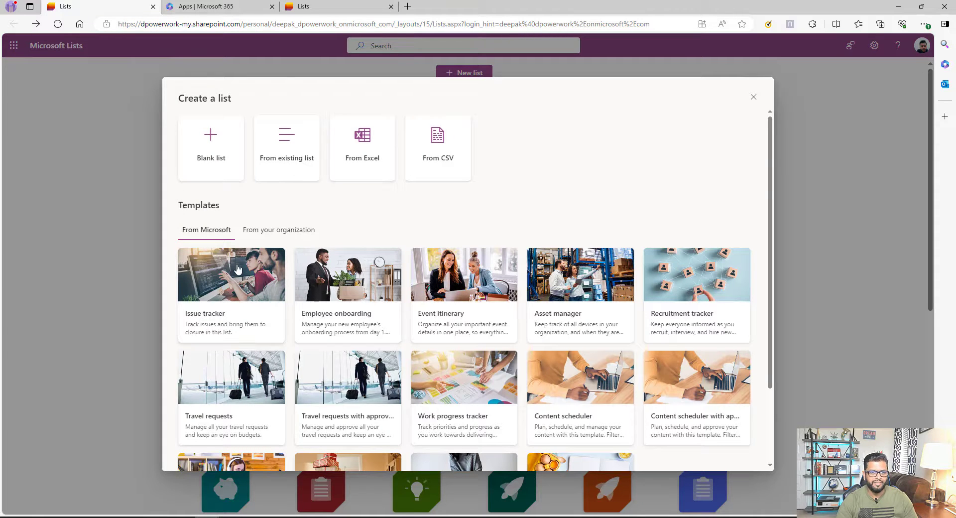
pyautogui.scroll(-2, 490, 279)
pyautogui.scroll(2, 470, 339)
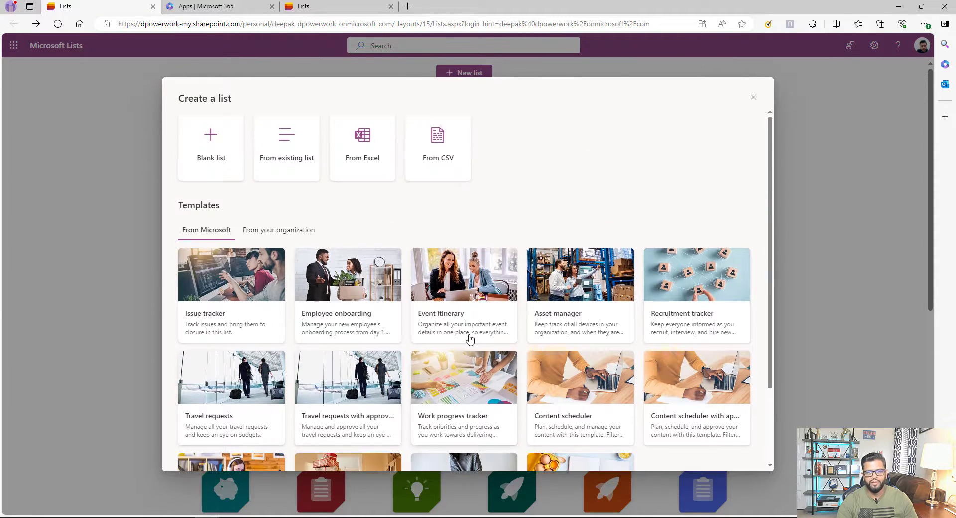
pyautogui.scroll(-1, 542, 331)
pyautogui.scroll(-2, 541, 332)
pyautogui.scroll(2, 503, 336)
pyautogui.click(278, 228)
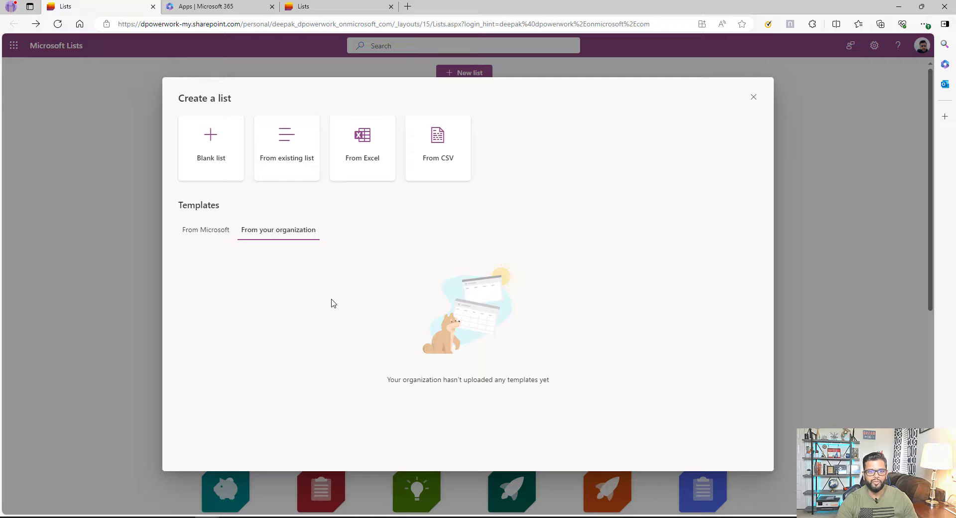
pyautogui.click(199, 230)
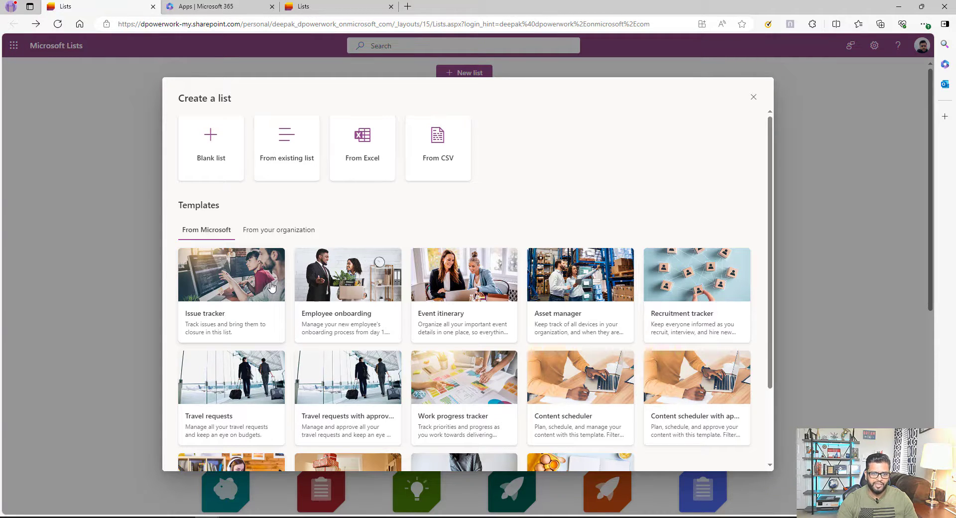
pyautogui.click(239, 292)
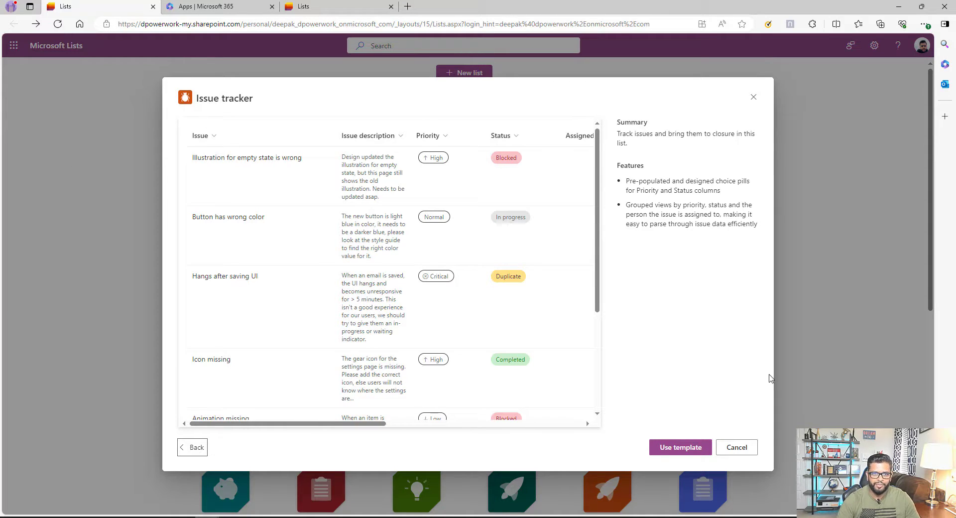
# Step: Create the 'Issue tracker Demo1' list with a clipboard icon, saved to Help Desk Demo
pyautogui.click(680, 446)
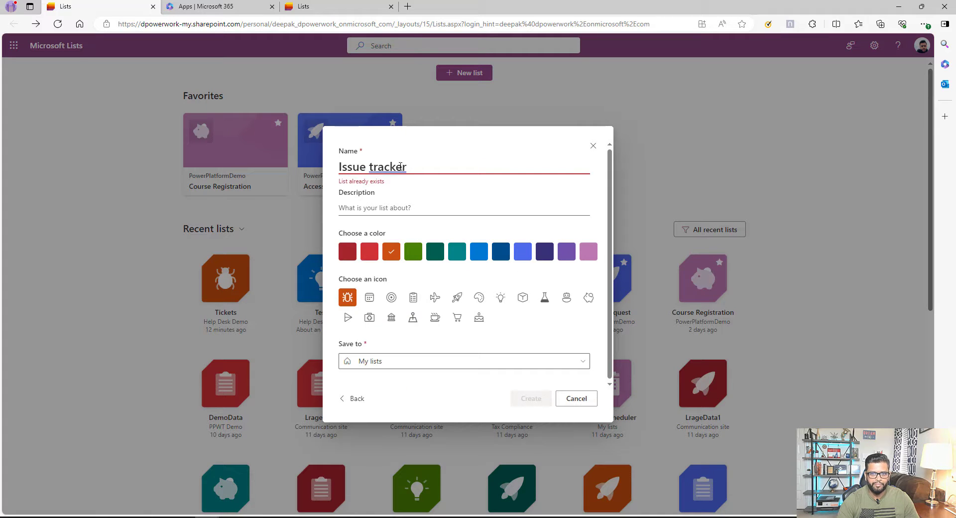
pyautogui.write('Demo1')
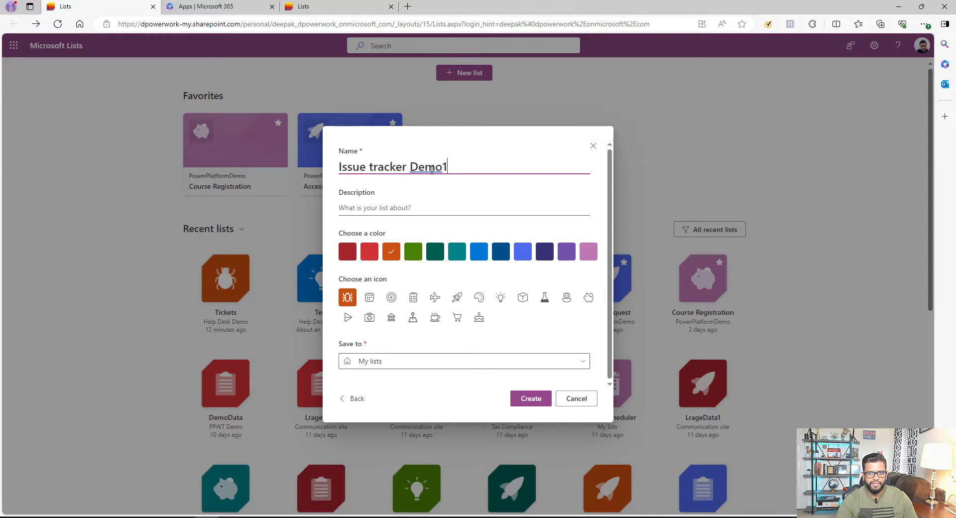
pyautogui.click(413, 298)
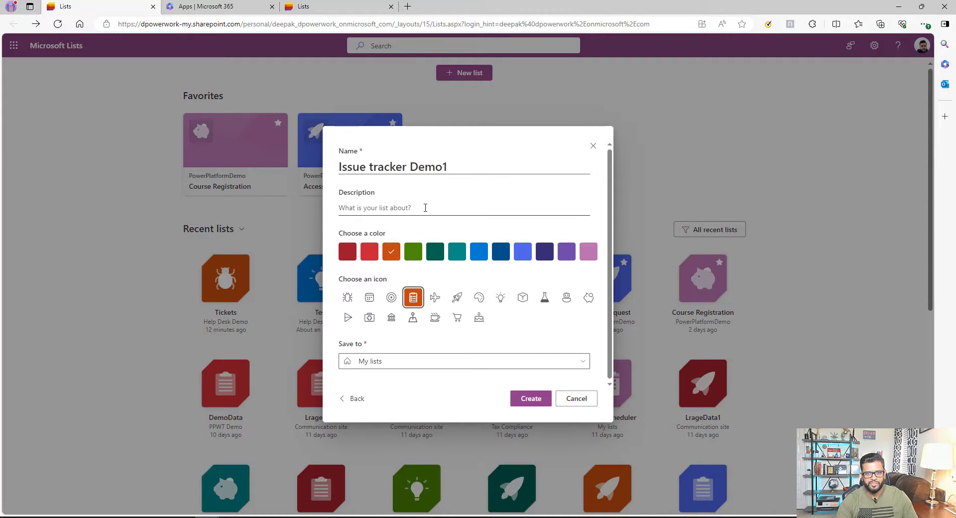
pyautogui.click(418, 363)
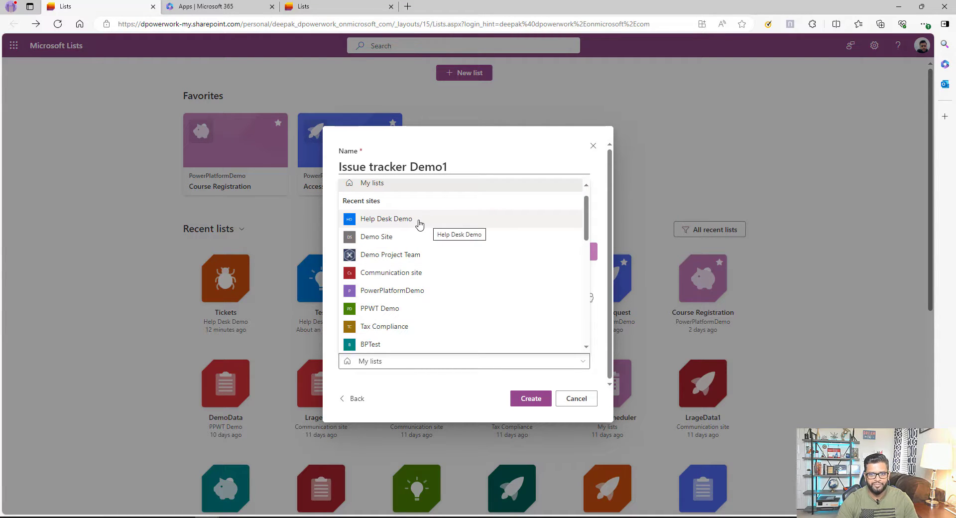
pyautogui.click(428, 221)
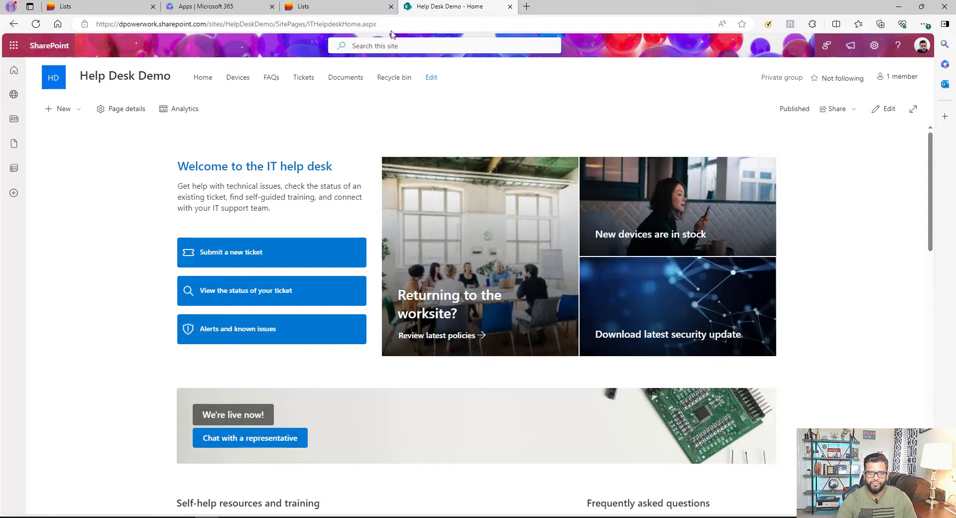
pyautogui.click(350, 17)
pyautogui.click(398, 225)
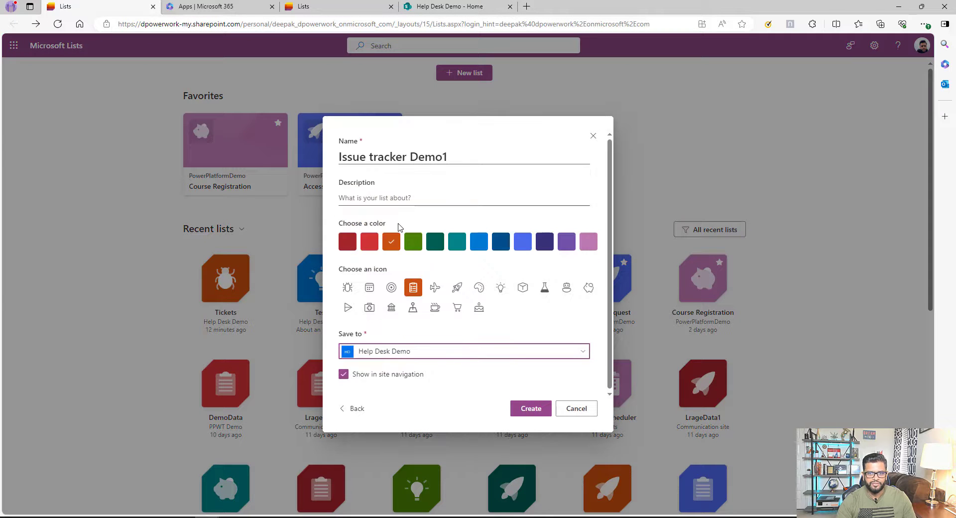
pyautogui.click(530, 407)
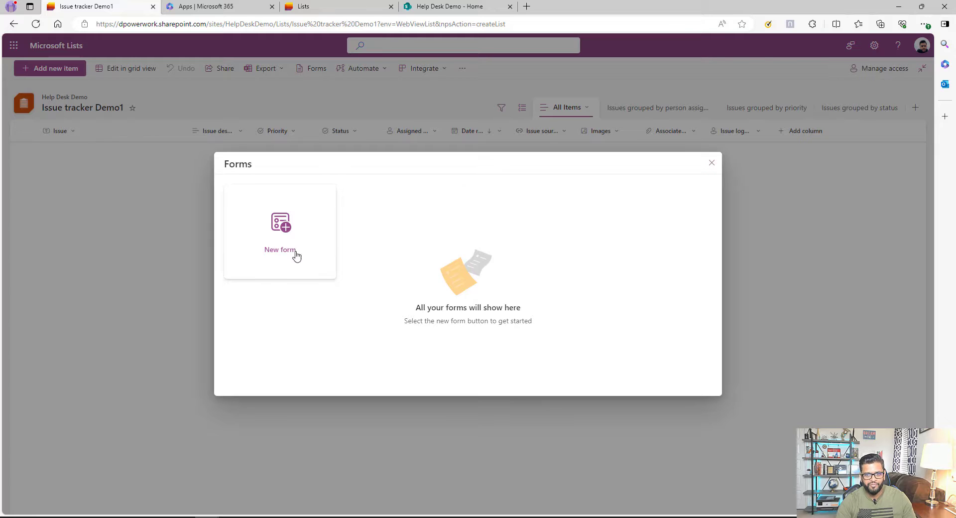
# Step: Start a new form for the list and review the addable field types without adding one
pyautogui.click(272, 227)
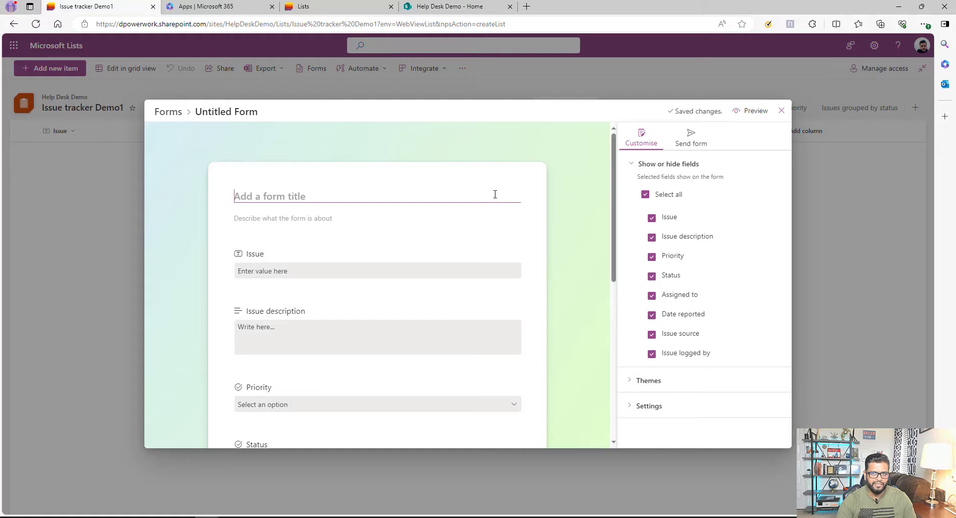
pyautogui.scroll(-7, 542, 226)
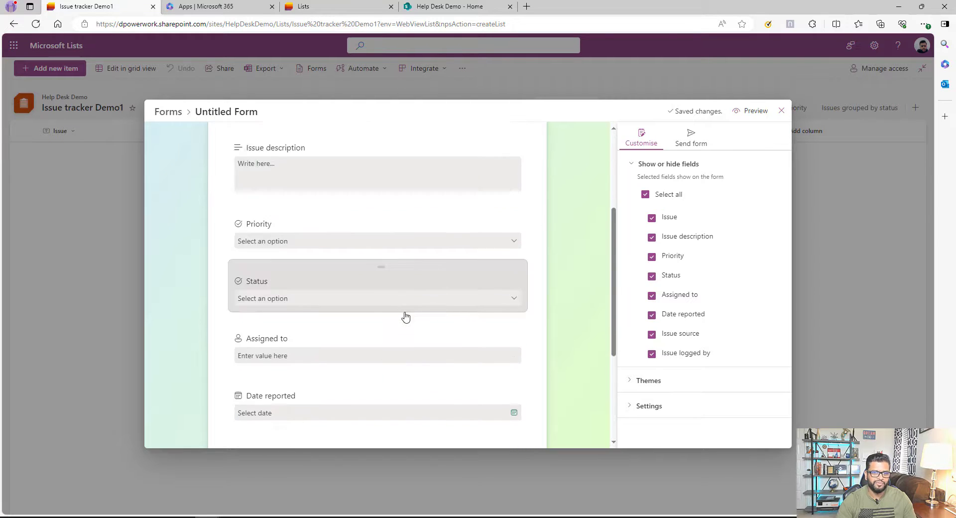
pyautogui.scroll(7, 527, 308)
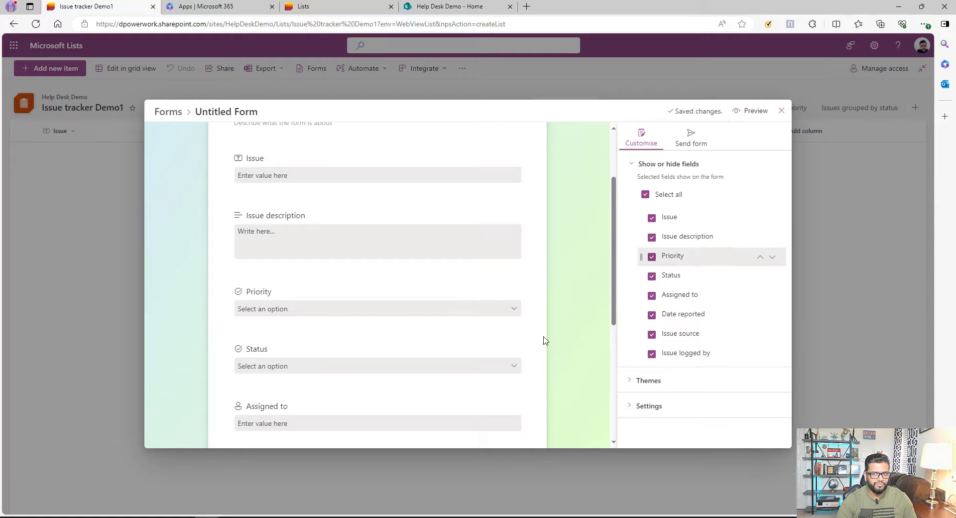
pyautogui.scroll(2, 448, 351)
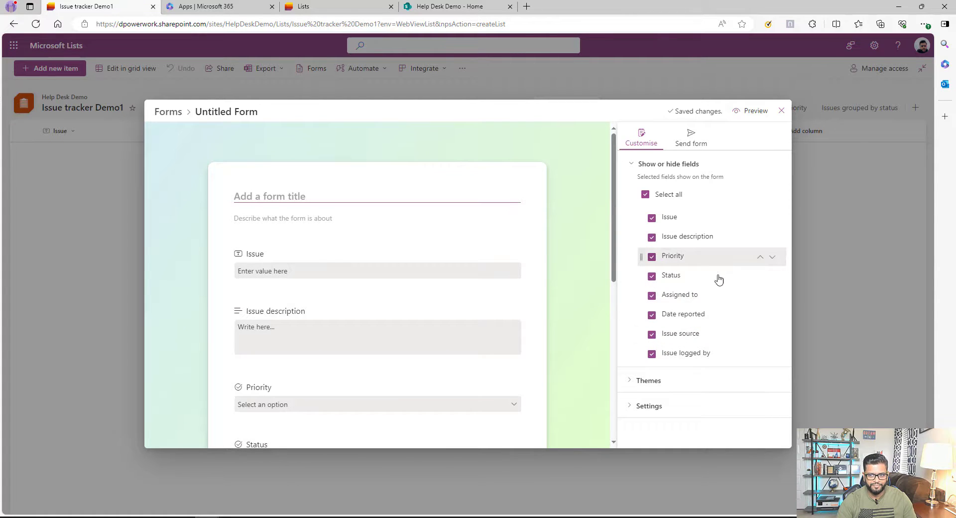
pyautogui.scroll(-6, 497, 338)
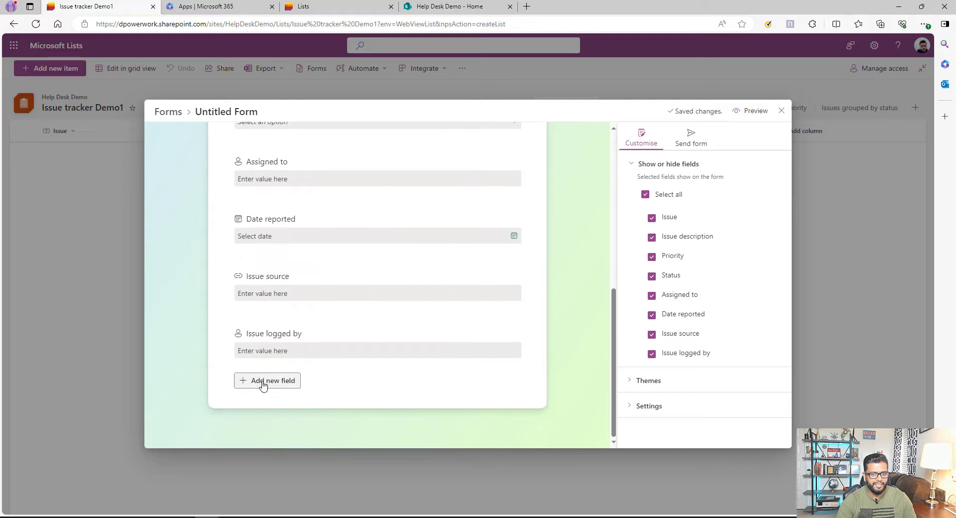
pyautogui.click(262, 382)
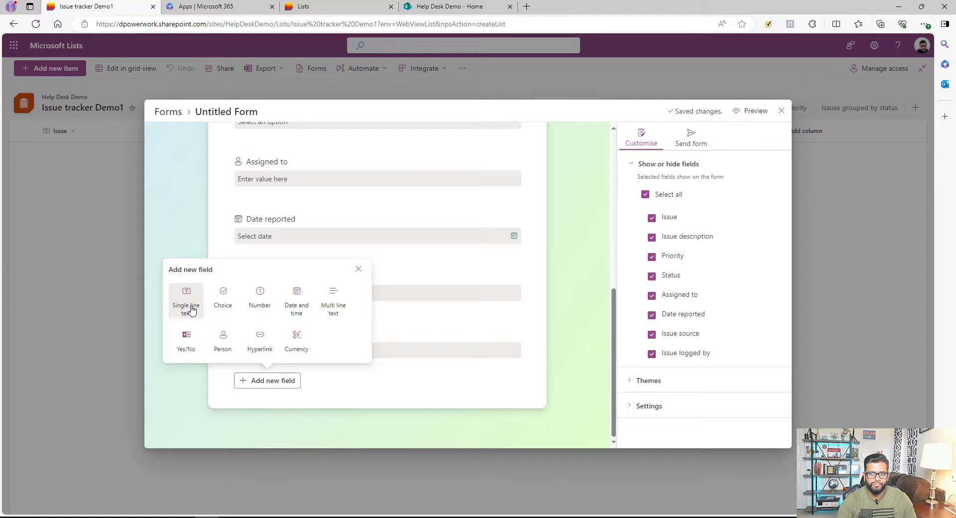
pyautogui.press('Escape')
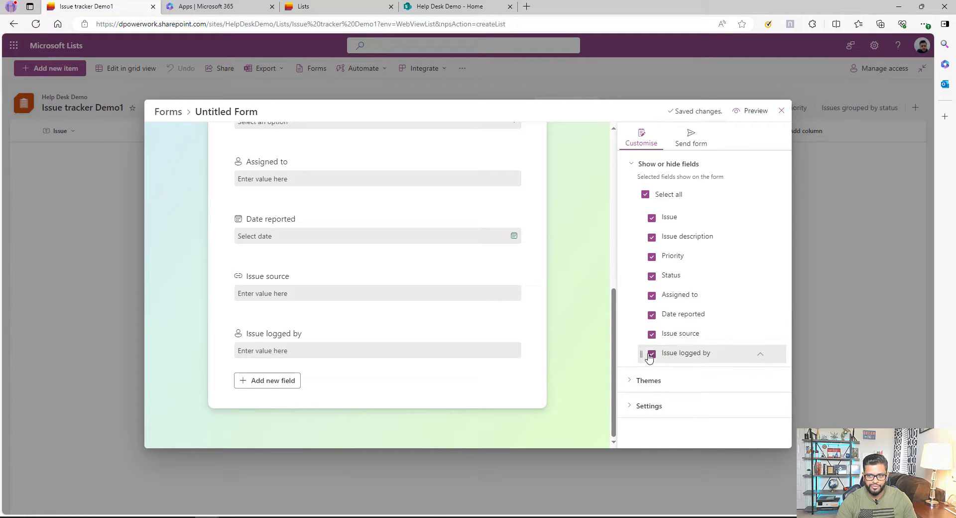
# Step: Hide the Assigned to field from the form
pyautogui.click(651, 295)
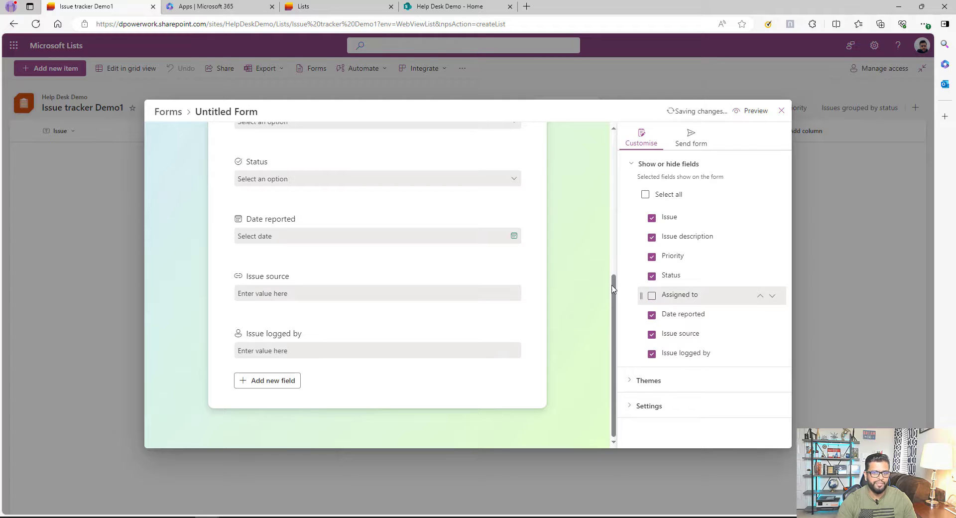
pyautogui.scroll(5, 394, 271)
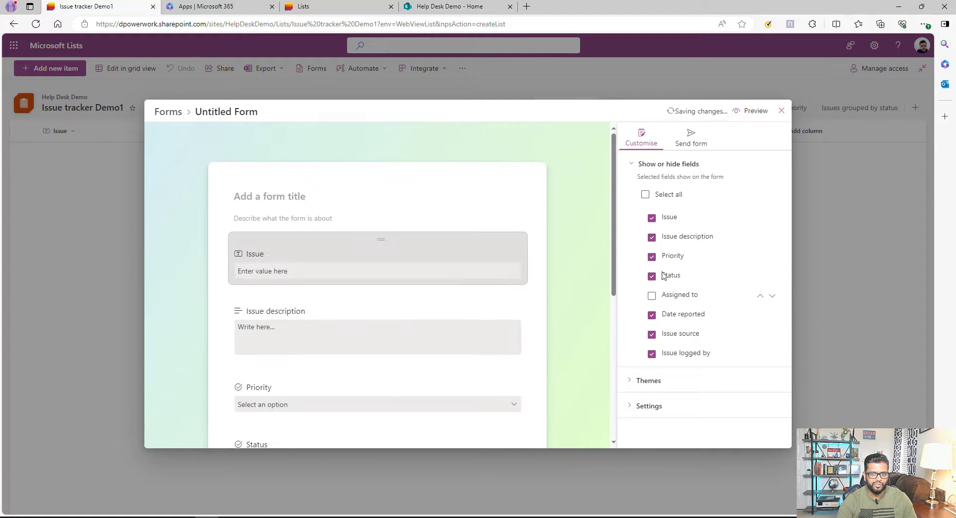
pyautogui.scroll(-5, 401, 348)
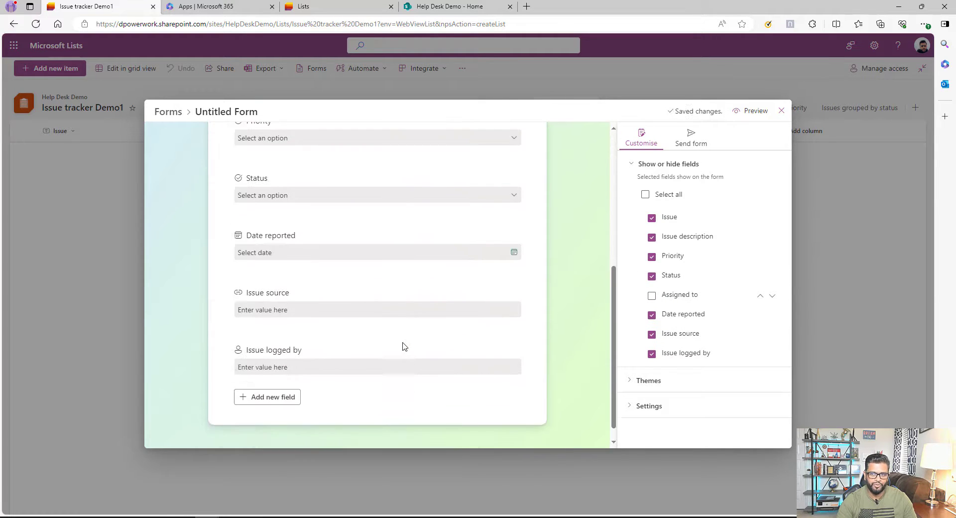
pyautogui.scroll(5, 402, 347)
pyautogui.click(301, 197)
# Step: Title the form 'Issue Tracker'
pyautogui.write('Issue Tracker')
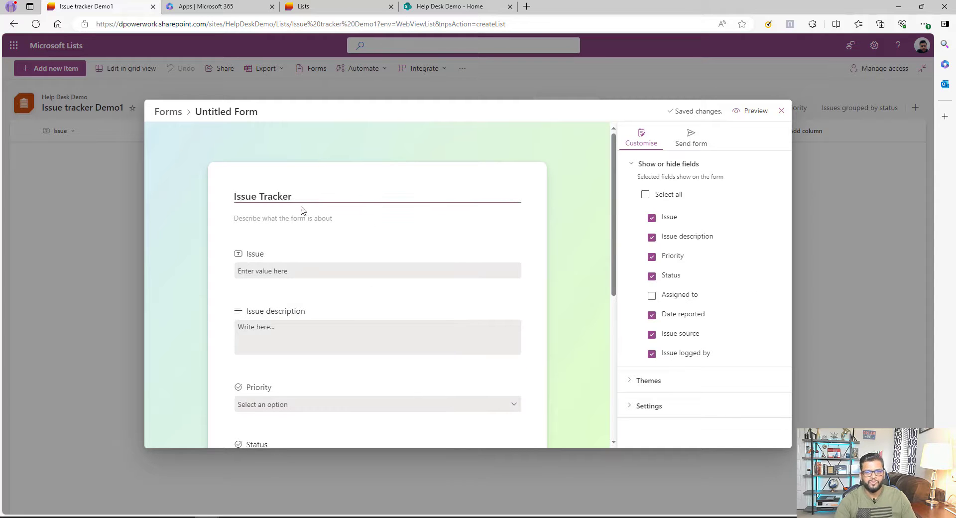
pyautogui.click(278, 219)
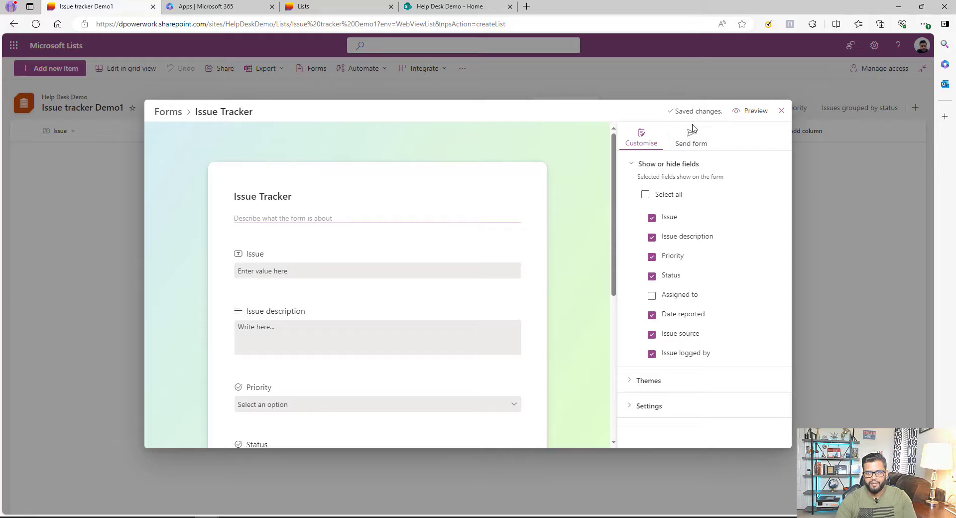
pyautogui.scroll(-8, 439, 380)
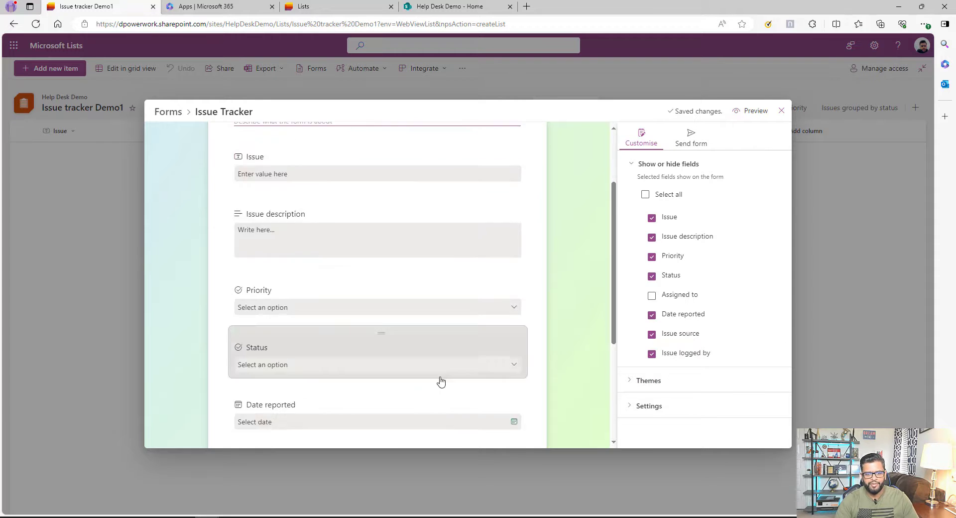
pyautogui.scroll(8, 495, 383)
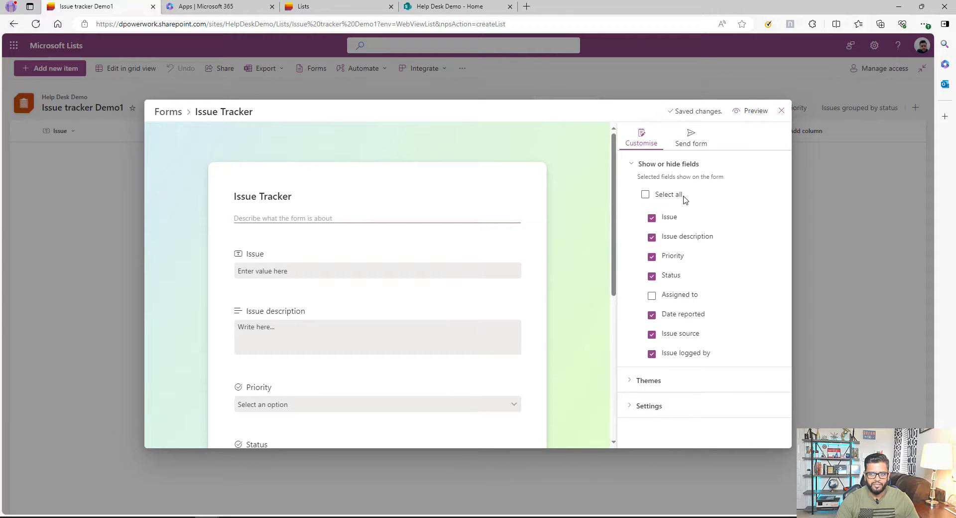
# Step: Apply the pink form theme with an orange theme colour
pyautogui.click(650, 380)
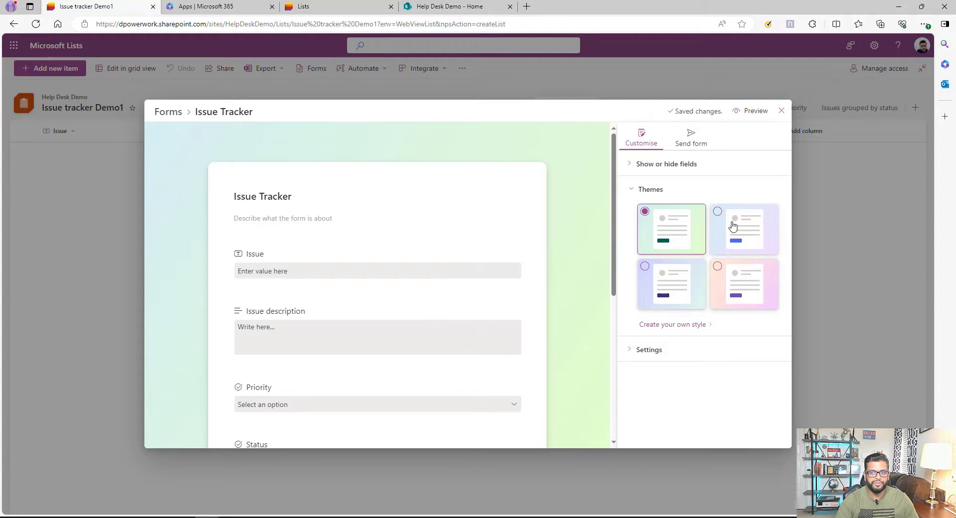
pyautogui.click(730, 238)
pyautogui.click(672, 283)
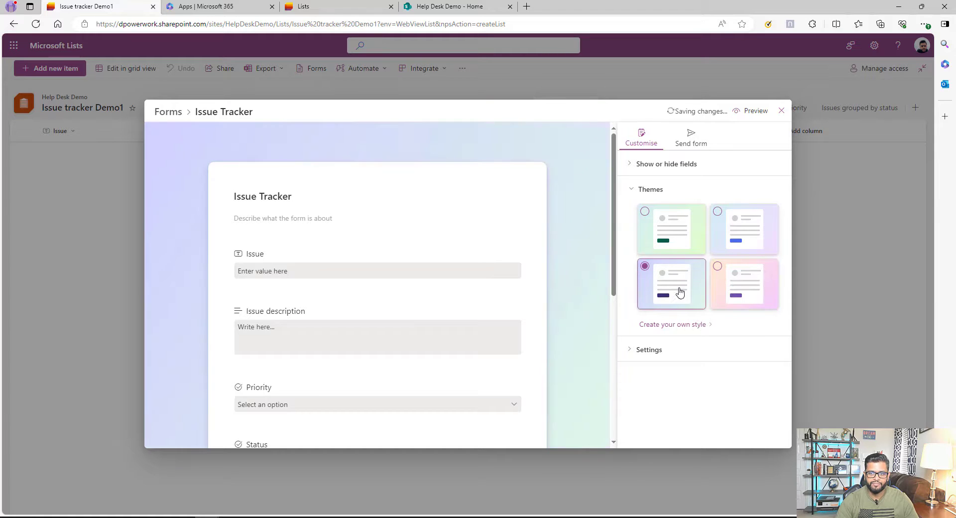
pyautogui.click(731, 292)
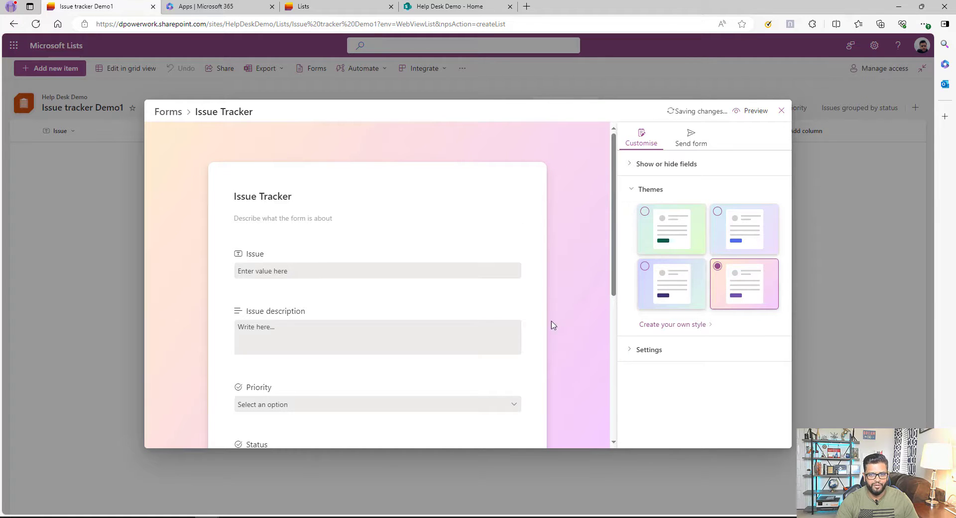
pyautogui.click(671, 324)
pyautogui.click(671, 272)
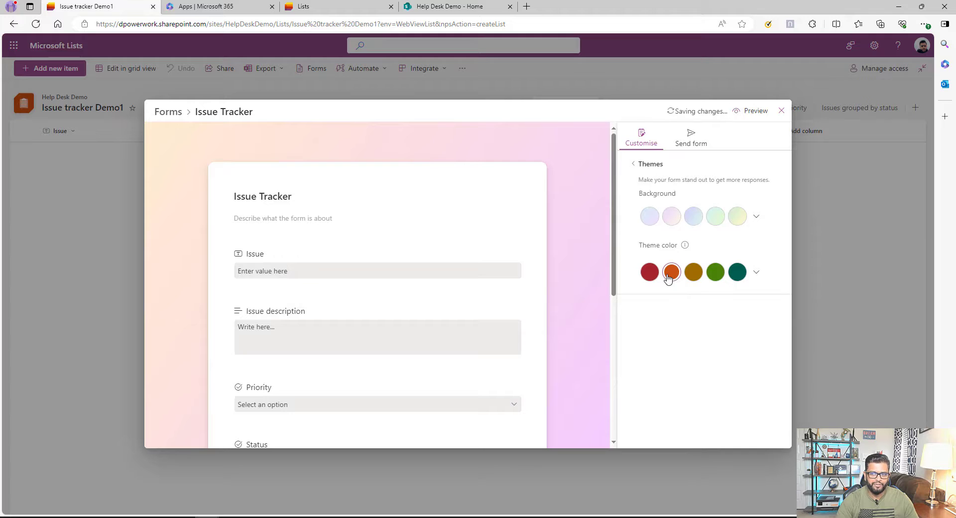
# Step: Change the confirmation message to 'Thank you for reporting the issue!' and preview the form
pyautogui.click(628, 165)
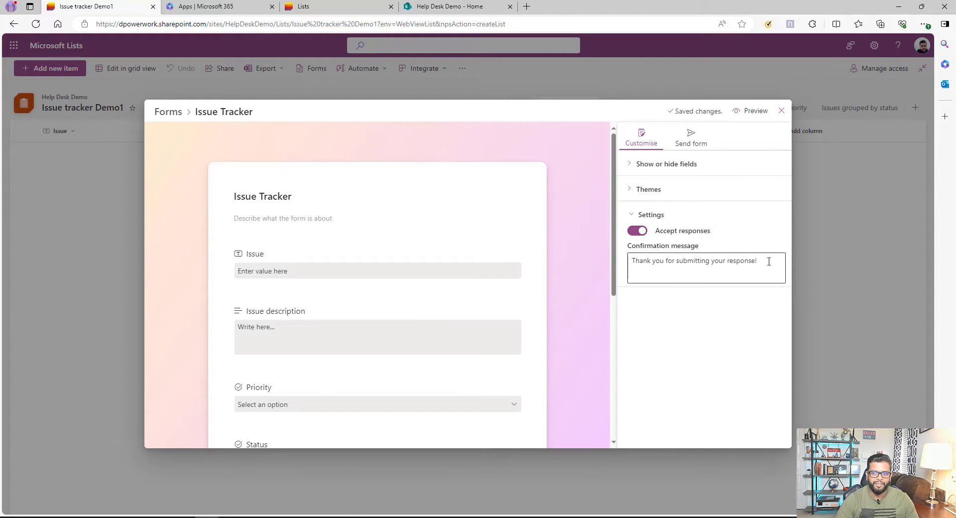
pyautogui.tripleClick(741, 271)
pyautogui.click(759, 265)
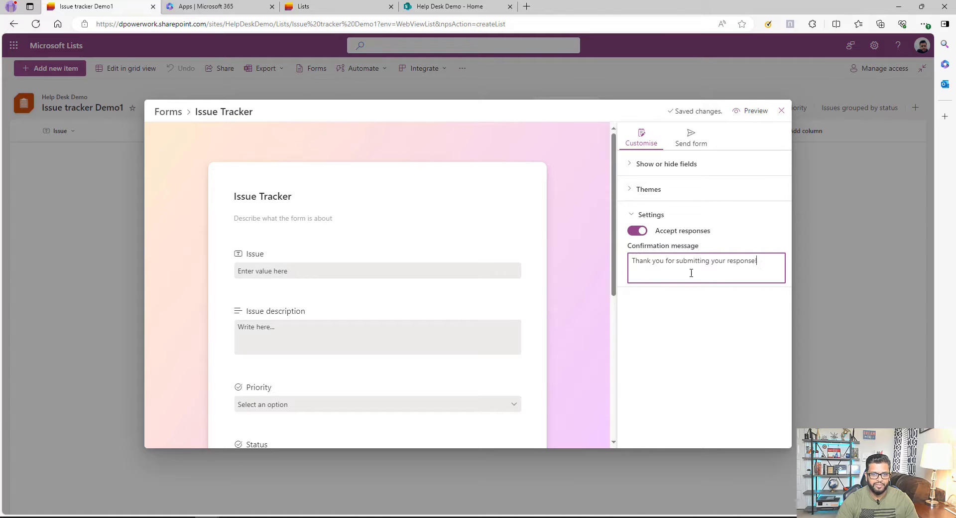
pyautogui.moveTo(762, 264); pyautogui.dragTo(632, 266)
pyautogui.write('Thank you for reporting the issue!')
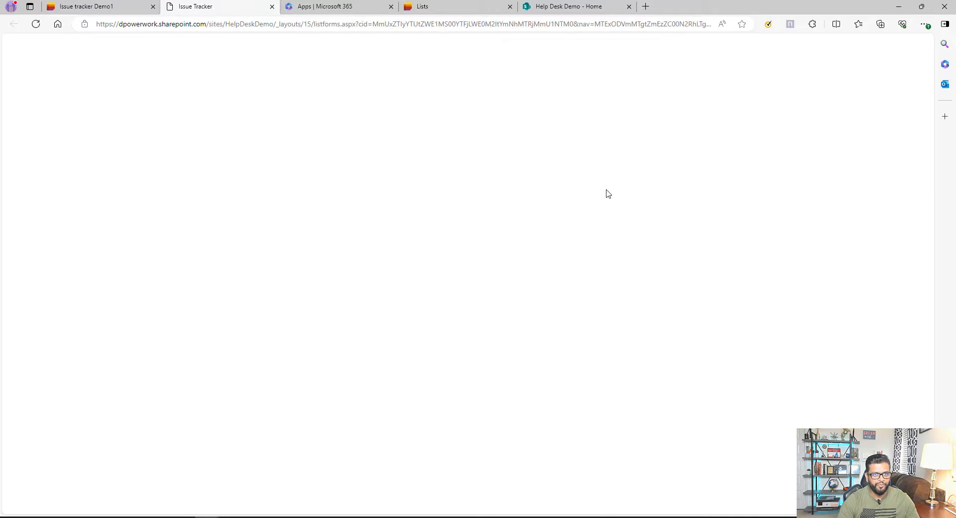
pyautogui.scroll(-3, 461, 277)
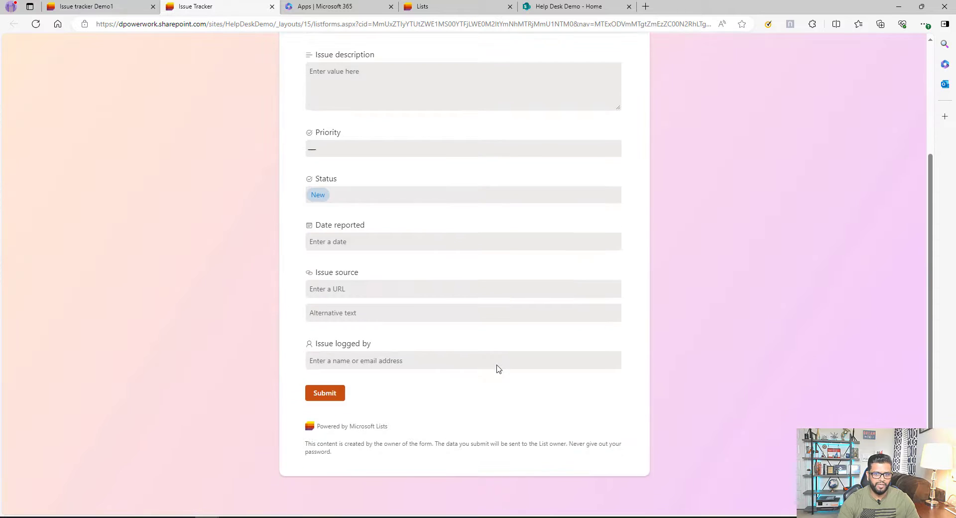
pyautogui.scroll(3, 384, 418)
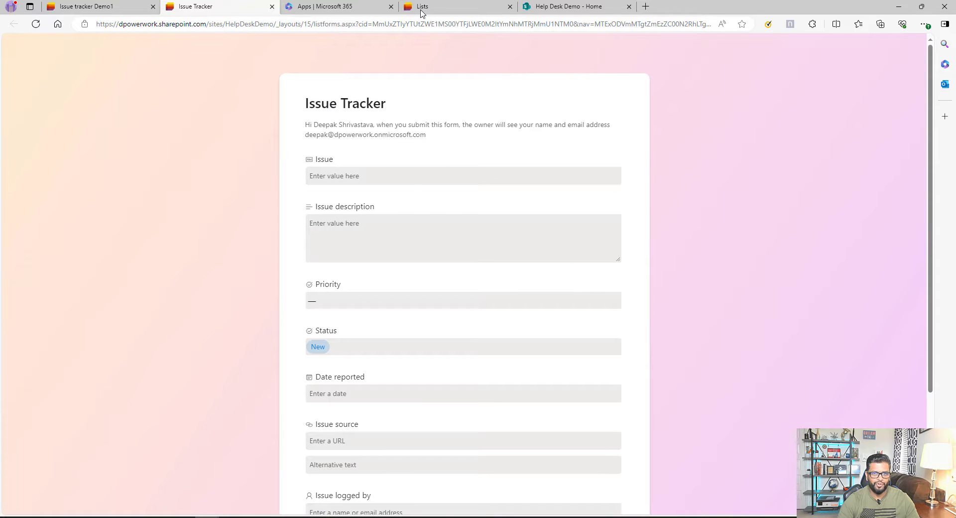
pyautogui.click(271, 6)
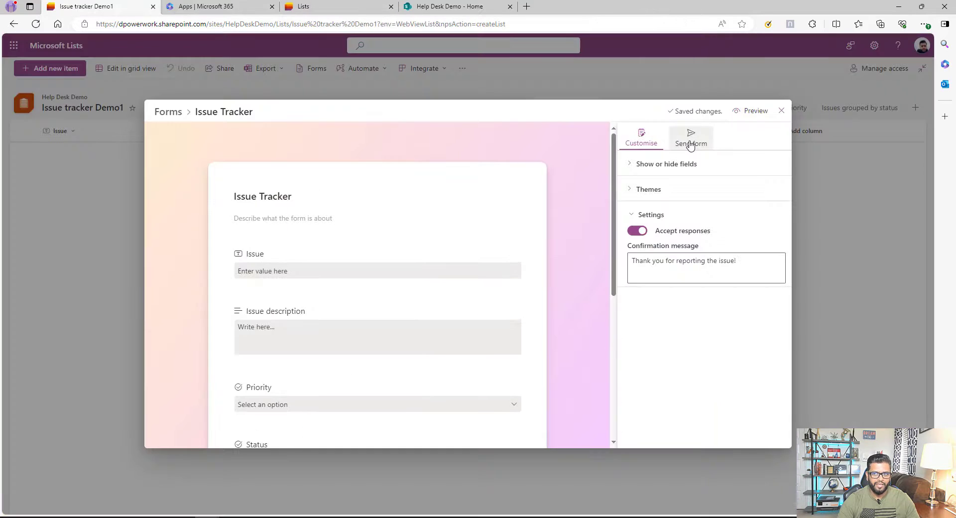
# Step: Copy the form's organisation-wide share link and close the form editor
pyautogui.click(690, 144)
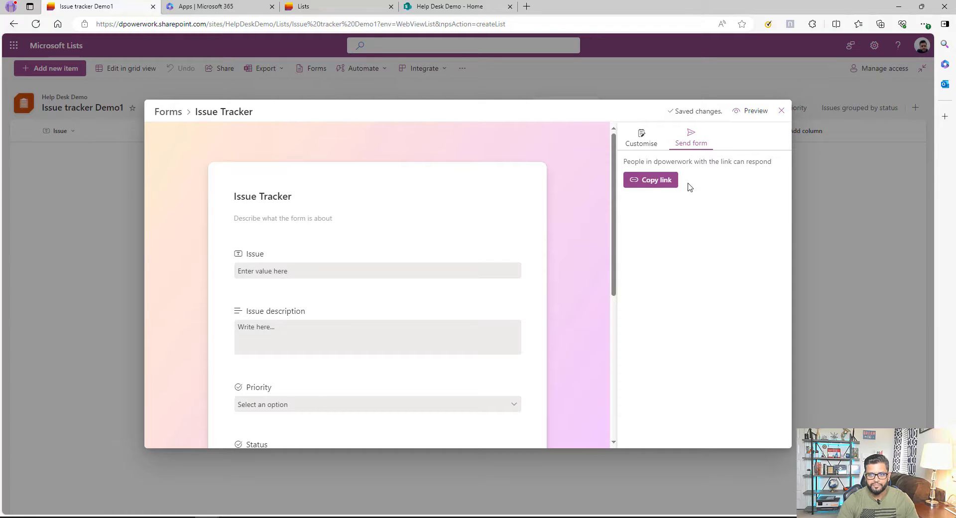
pyautogui.click(663, 181)
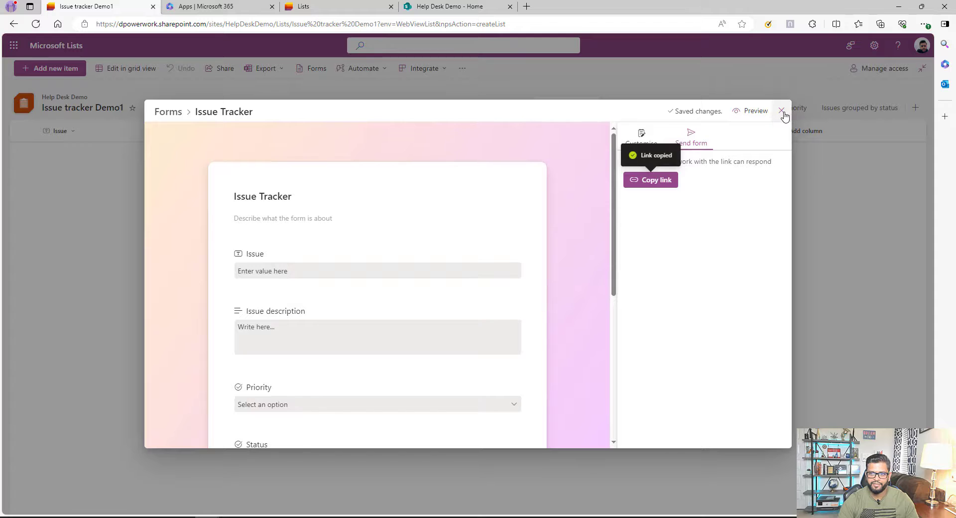
pyautogui.click(780, 111)
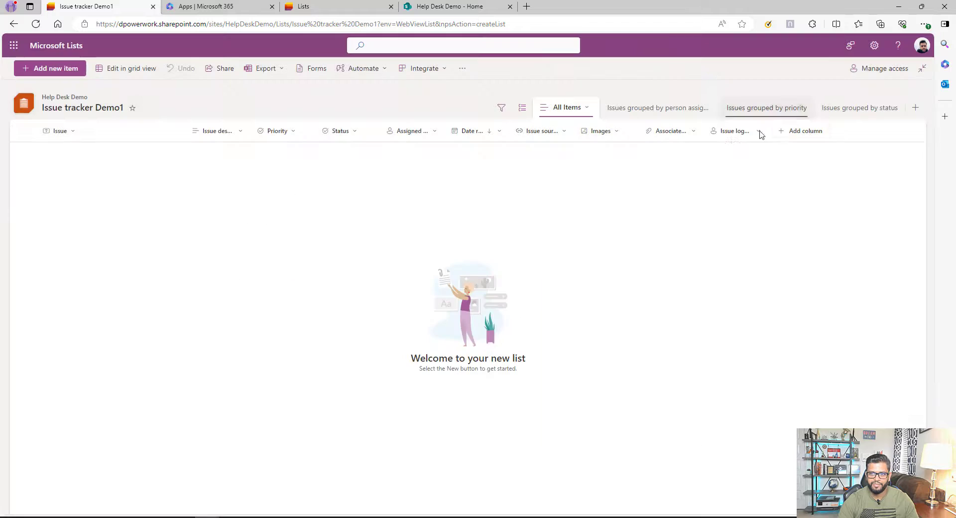
# Step: Check the Issue Tracker form's options in the Forms dialog, then close it
pyautogui.click(310, 69)
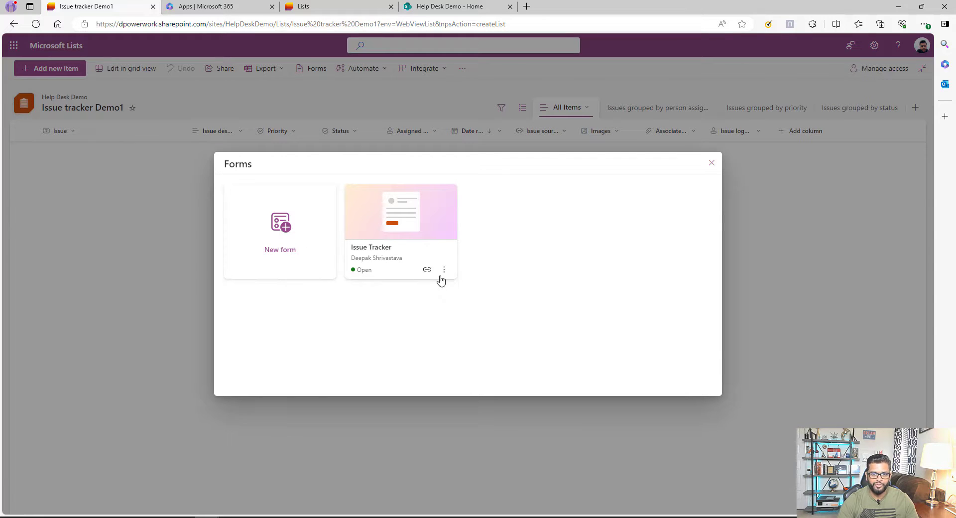
pyautogui.click(444, 271)
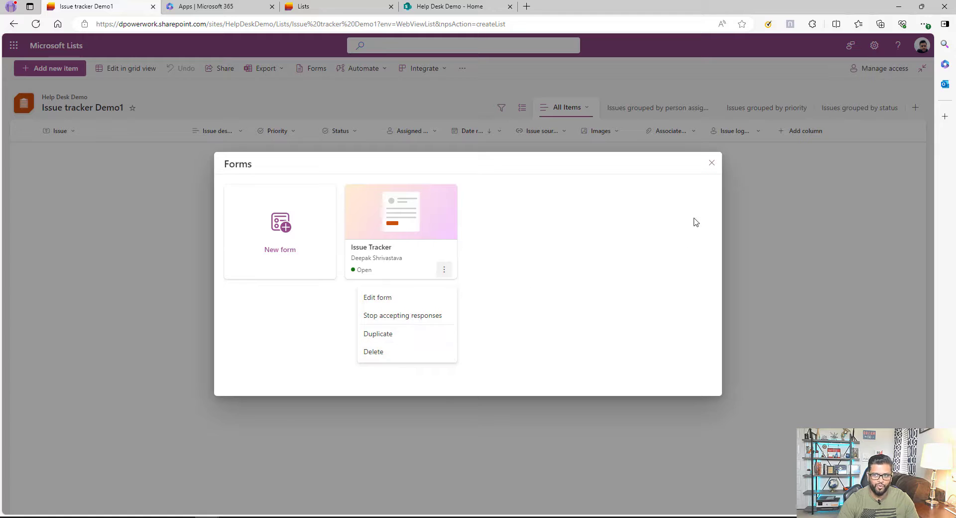
pyautogui.click(713, 165)
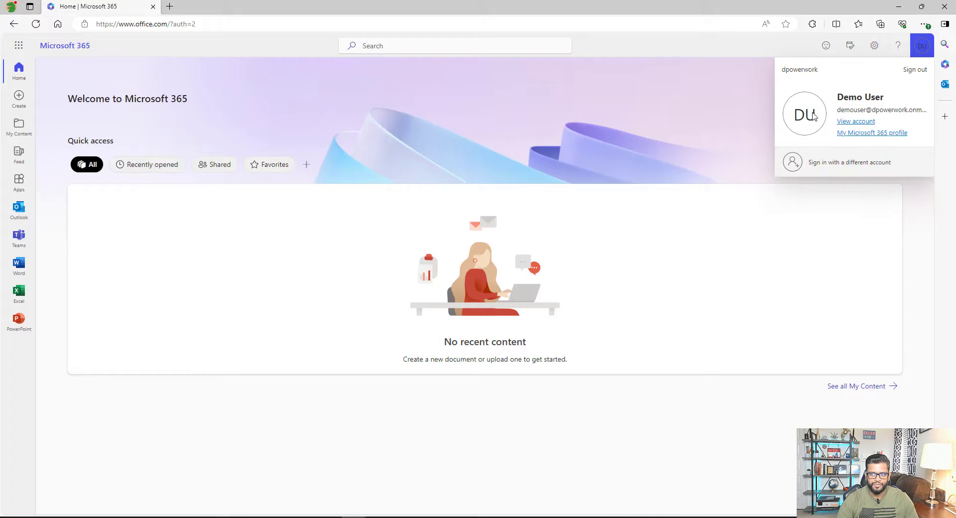
# Step: As the test user, load the shared Issue Tracker form link in a new tab
pyautogui.click(169, 6)
pyautogui.write('https://dpowerwork.sharepoint.com/:l:/s/HelpDeskDemo/FKUiHi5R6hxKpDu8oUwuVTQBgm-dICcH-ZNv2naAJj0TSA?nav=MTExODVmMTgtZmEzZC00N2RhLTgyNDMtNmIxMTFkYTg1MzQ4')
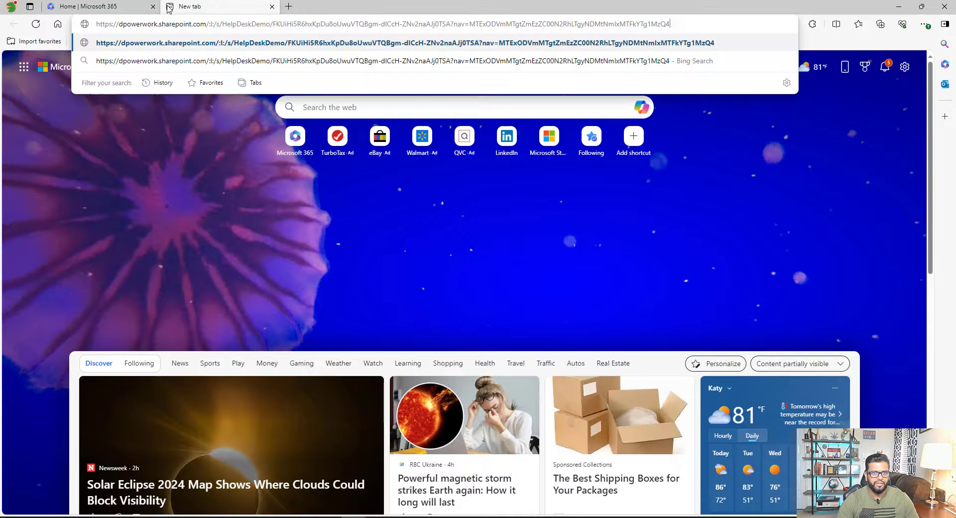
pyautogui.press('Return')
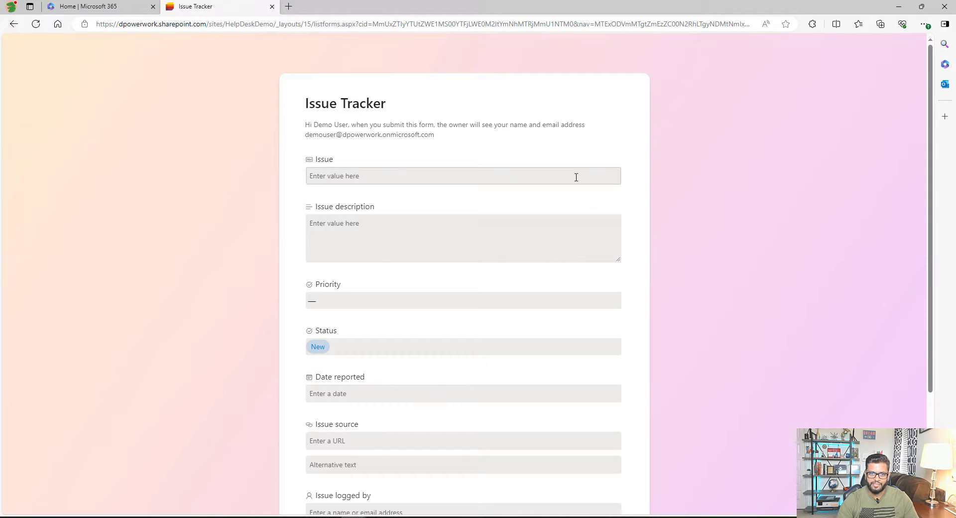
# Step: Load the ITHelpdeskHome help desk site address in another new tab
pyautogui.click(289, 7)
pyautogui.write('https://dpowerwork.sharepoint.com/sites/HelpDeskDemo/SitePages/ITHelpdeskHome.aspx')
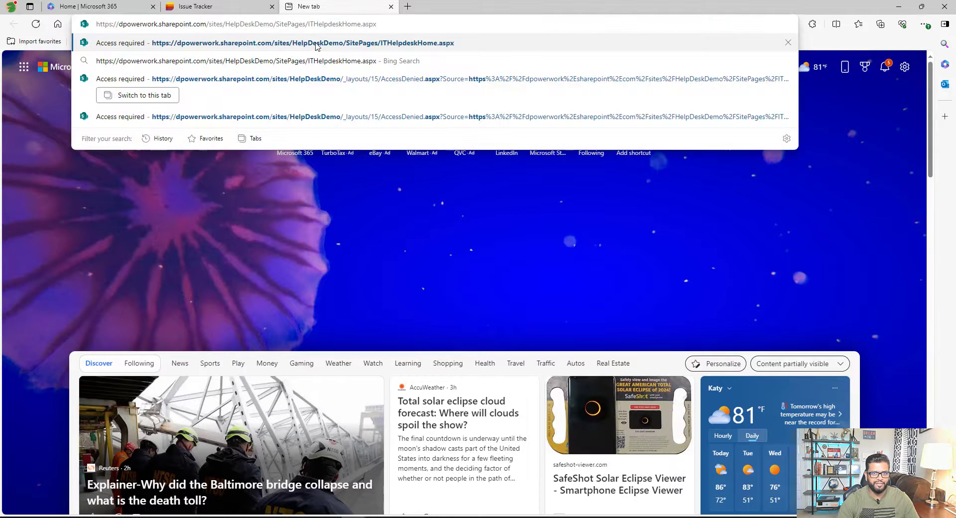
pyautogui.click(316, 44)
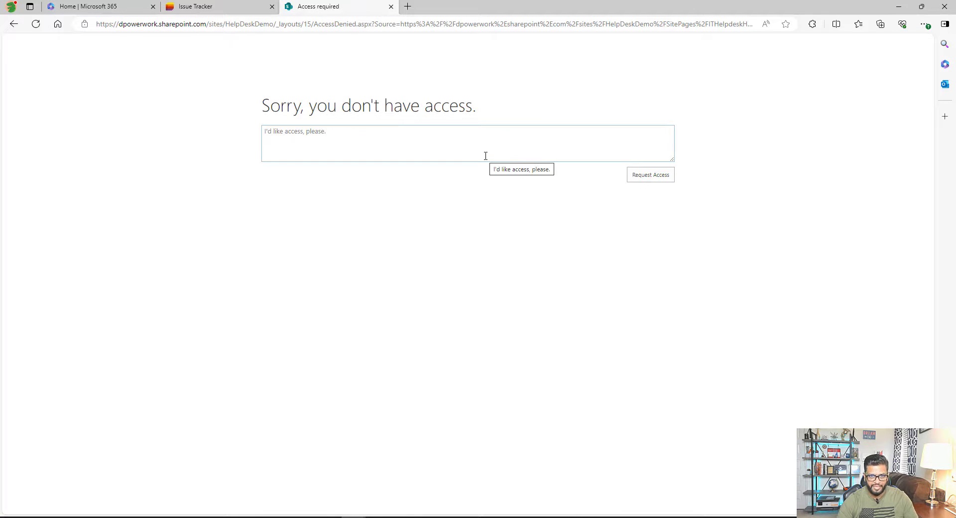
# Step: Submit a High-priority 'Not able to access' issue using the autofilled form details
pyautogui.click(231, 6)
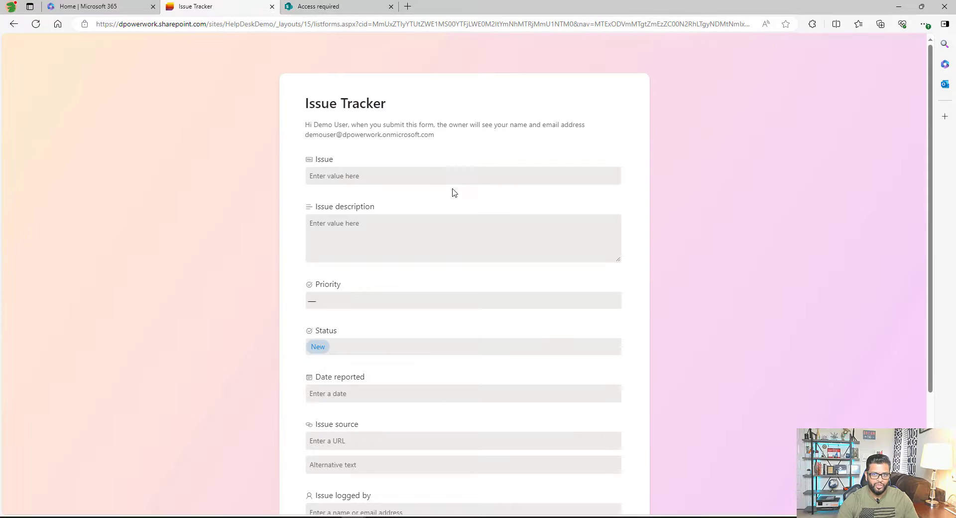
pyautogui.click(429, 175)
pyautogui.click(341, 214)
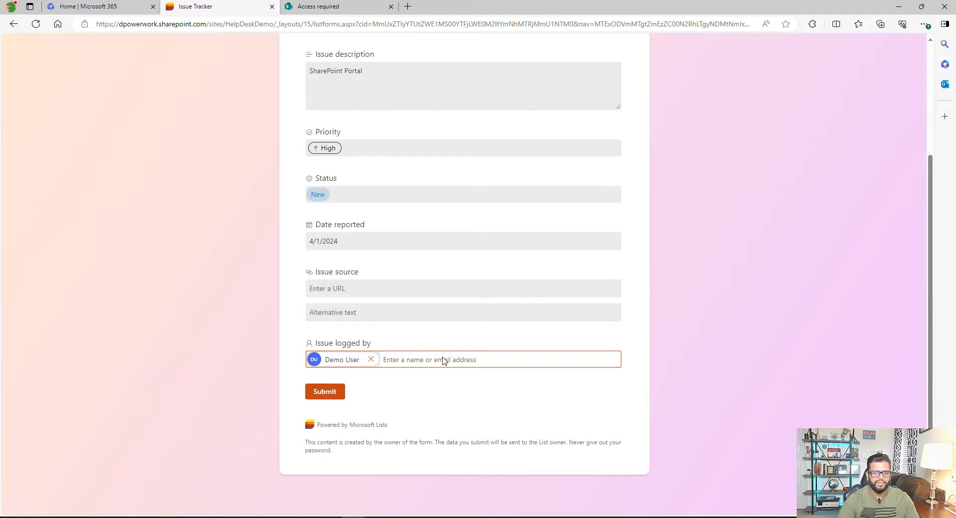
pyautogui.scroll(3, 517, 395)
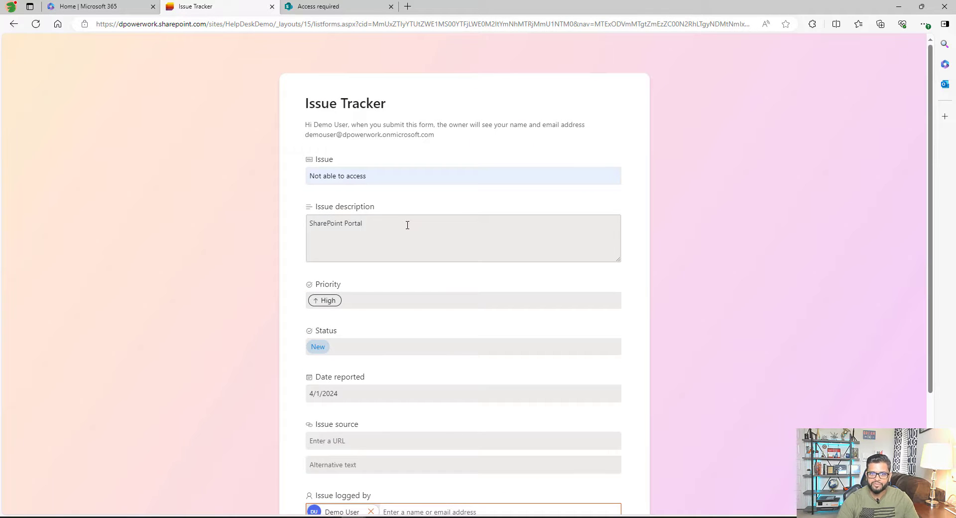
pyautogui.scroll(-3, 407, 226)
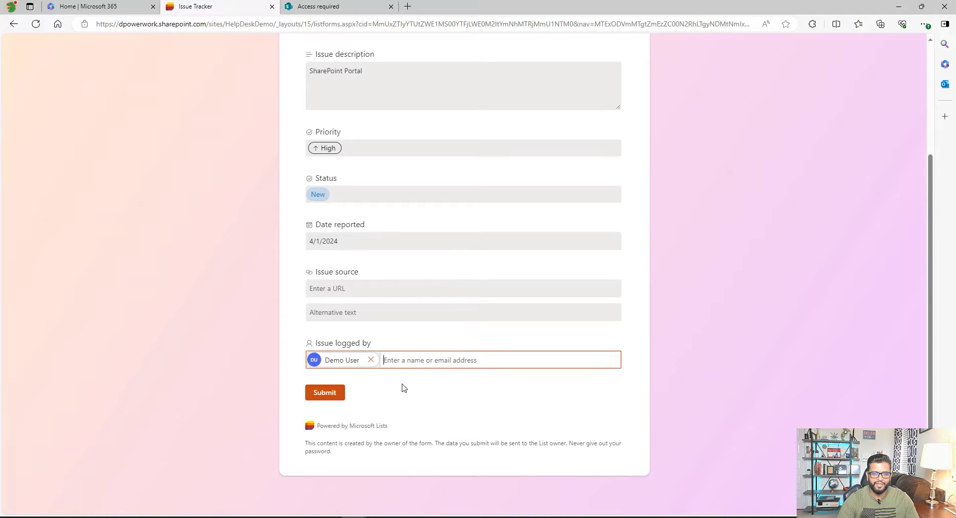
pyautogui.click(329, 391)
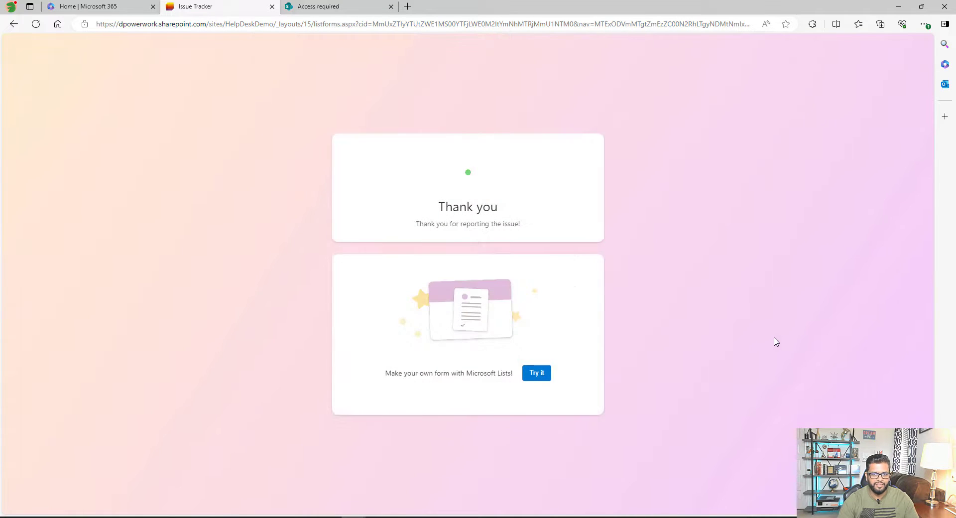
# Step: Review the thank-you message, then reload the help desk site to recheck access
pyautogui.moveTo(407, 227); pyautogui.dragTo(530, 230)
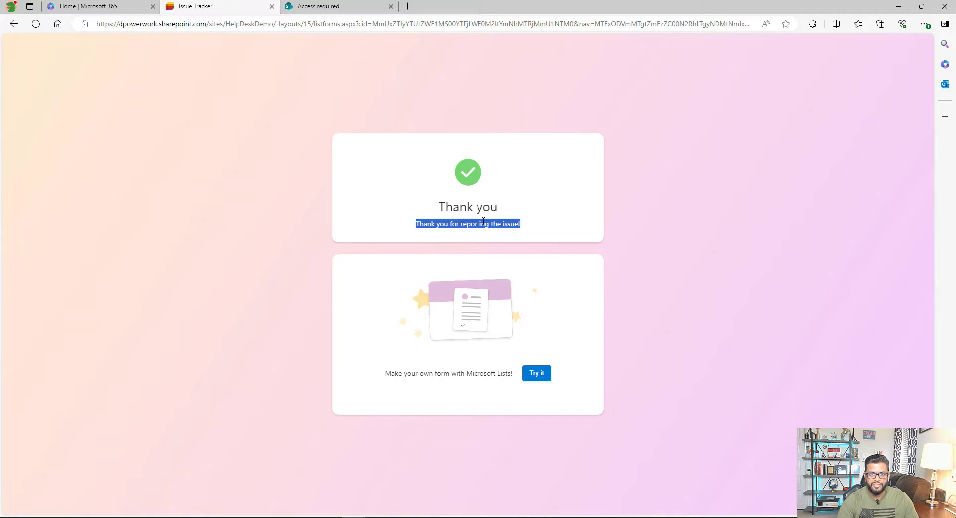
pyautogui.click(435, 231)
pyautogui.moveTo(417, 225); pyautogui.dragTo(541, 230)
pyautogui.click(512, 192)
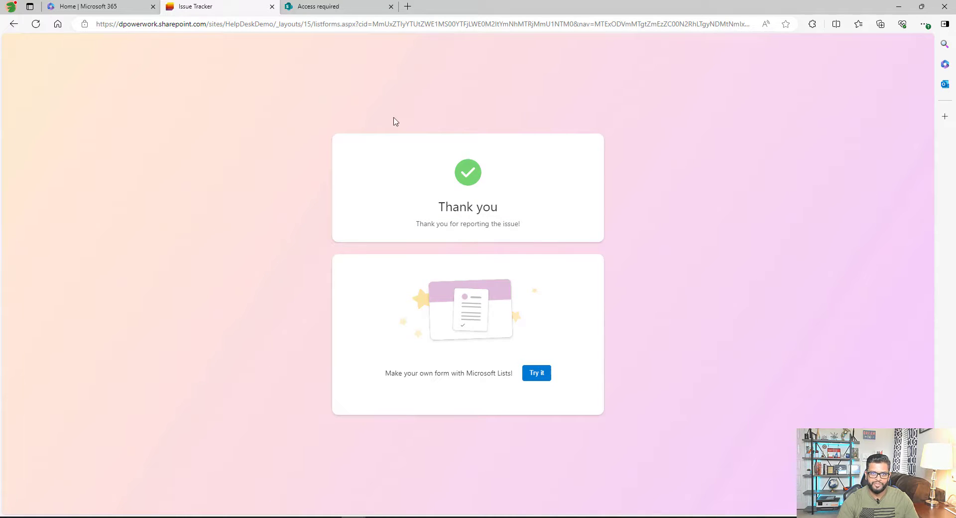
pyautogui.click(329, 7)
pyautogui.click(37, 29)
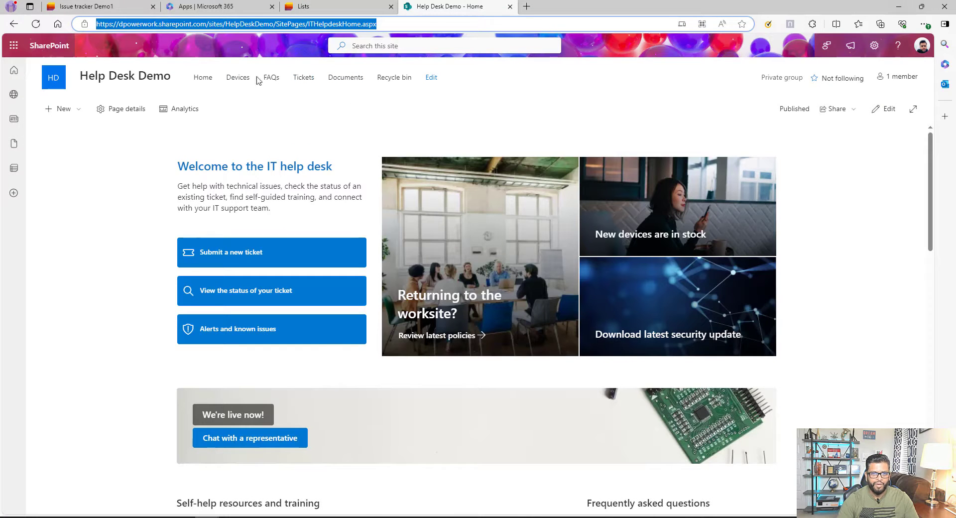
# Step: Check the 'Not able to access' row in Issue tracker Demo1, then clear the selection
pyautogui.click(87, 6)
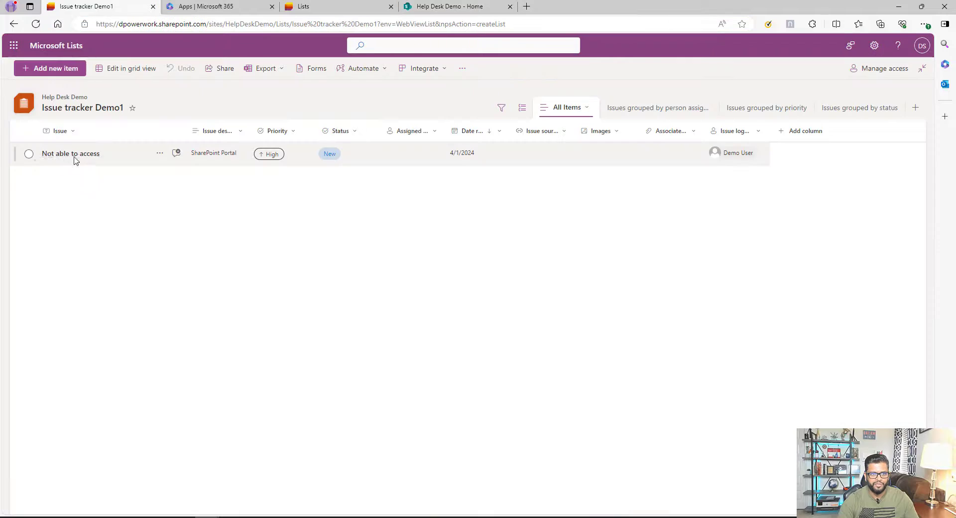
pyautogui.click(28, 154)
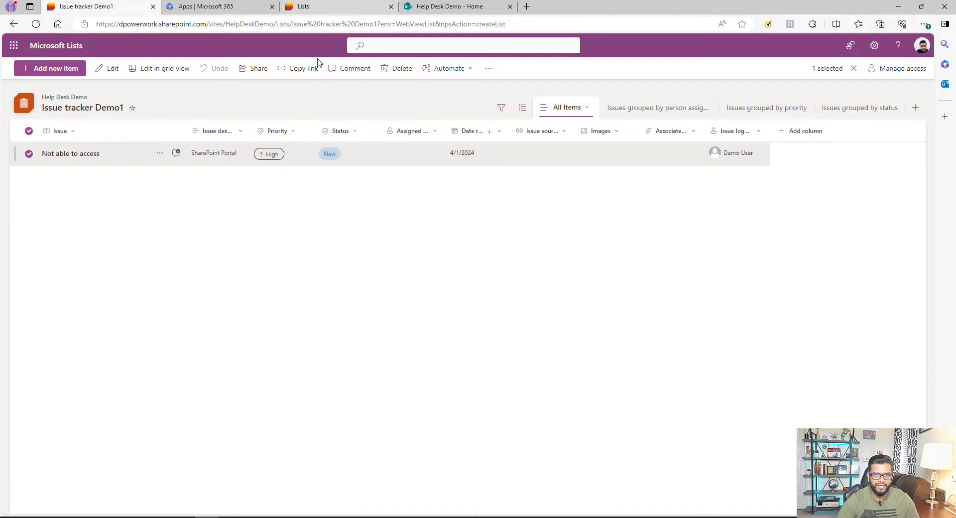
pyautogui.click(207, 283)
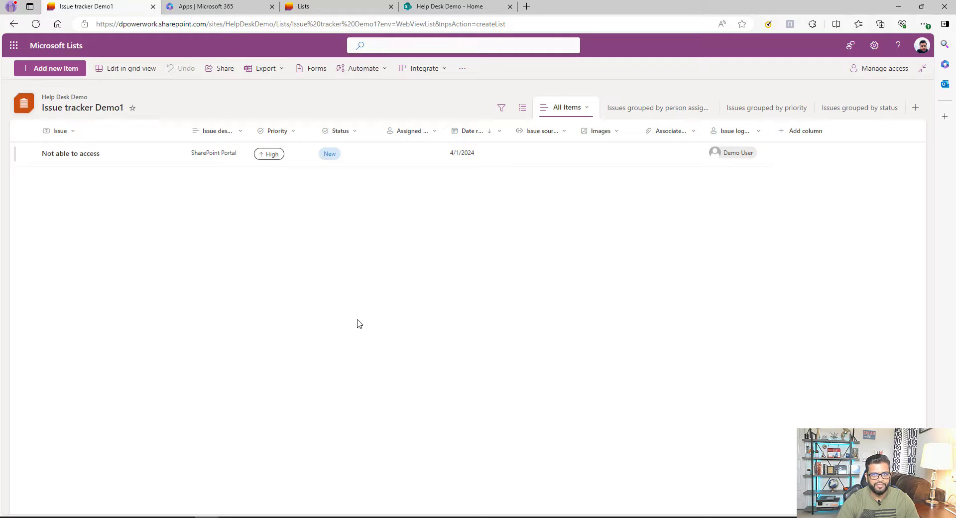
# Step: Review the Issue Tracker form's options in the Forms overview, reselect the item, and start a new tab
pyautogui.click(314, 68)
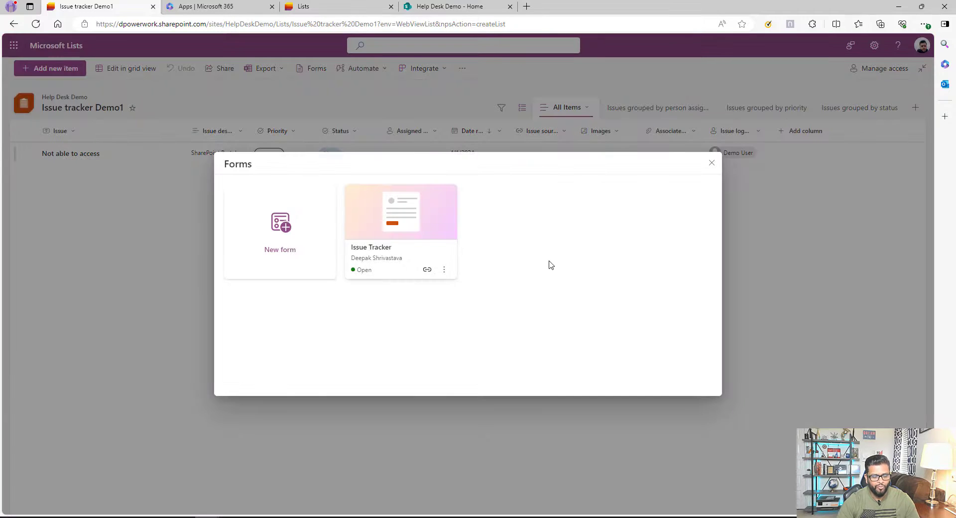
pyautogui.click(446, 271)
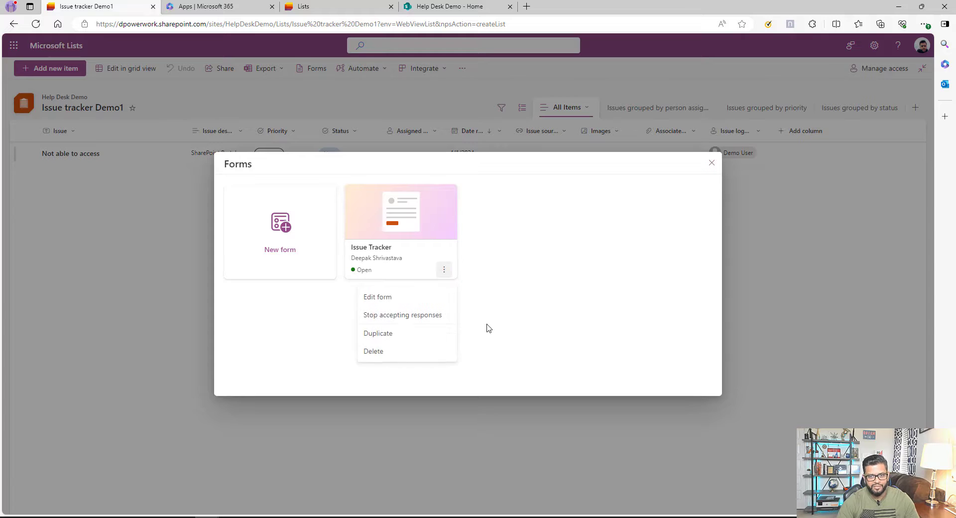
pyautogui.click(539, 317)
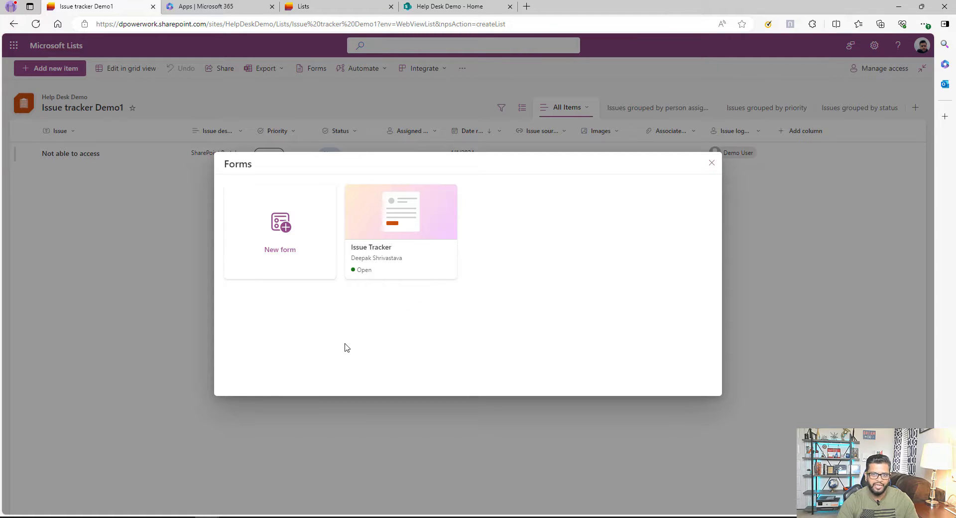
pyautogui.click(712, 162)
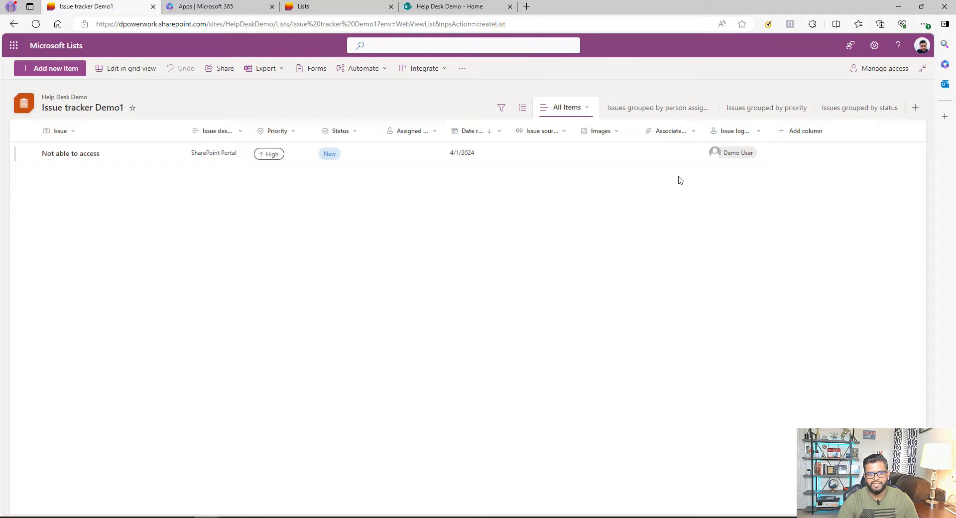
pyautogui.click(47, 160)
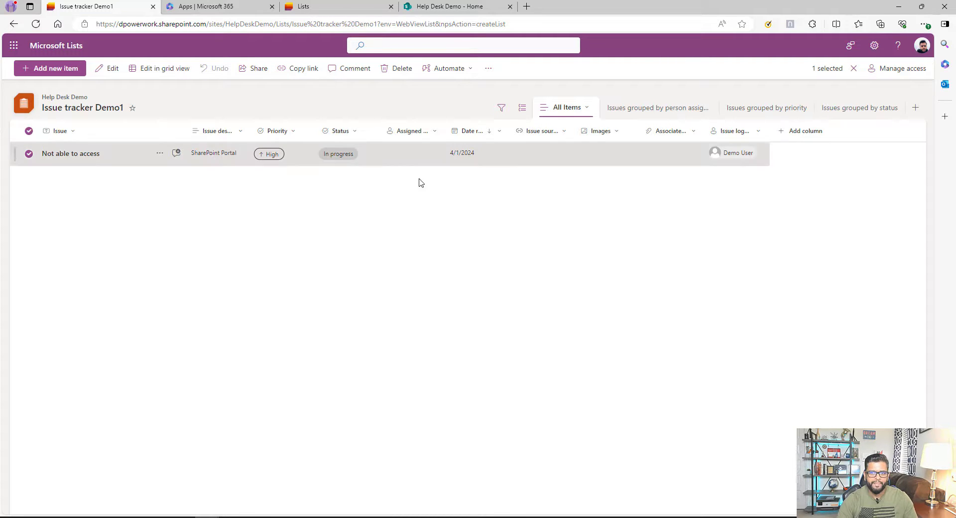
pyautogui.click(526, 7)
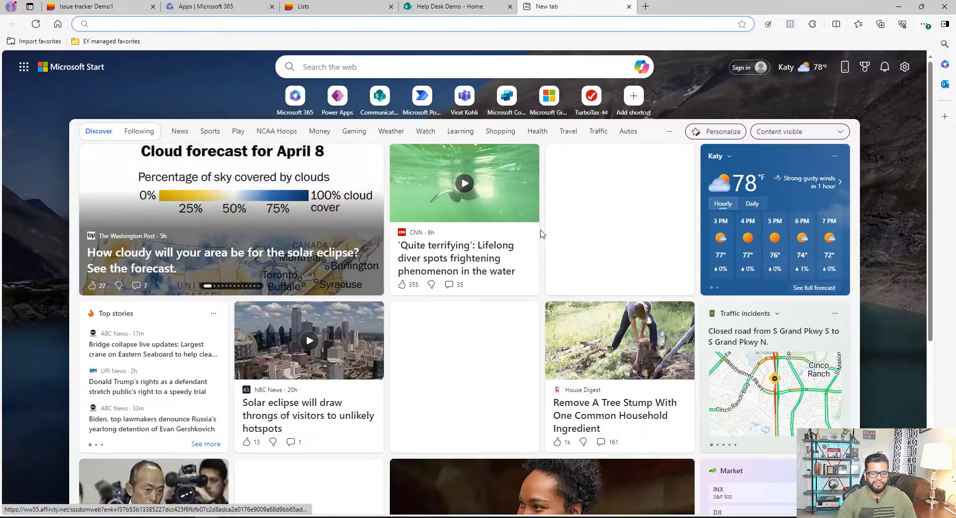
# Step: Go to make.powerautomate.com and start building an automated cloud flow
pyautogui.write('make.powerautomate.com')
pyautogui.press('Return')
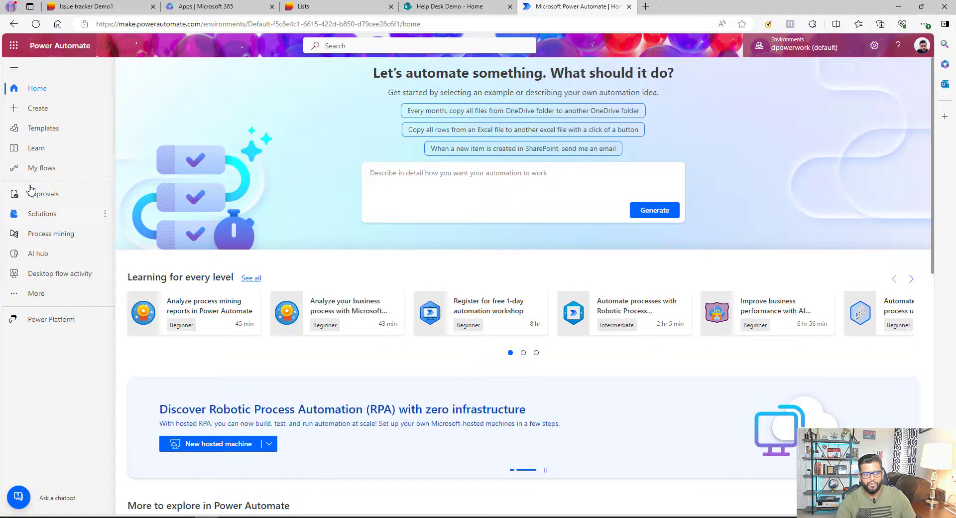
pyautogui.click(45, 108)
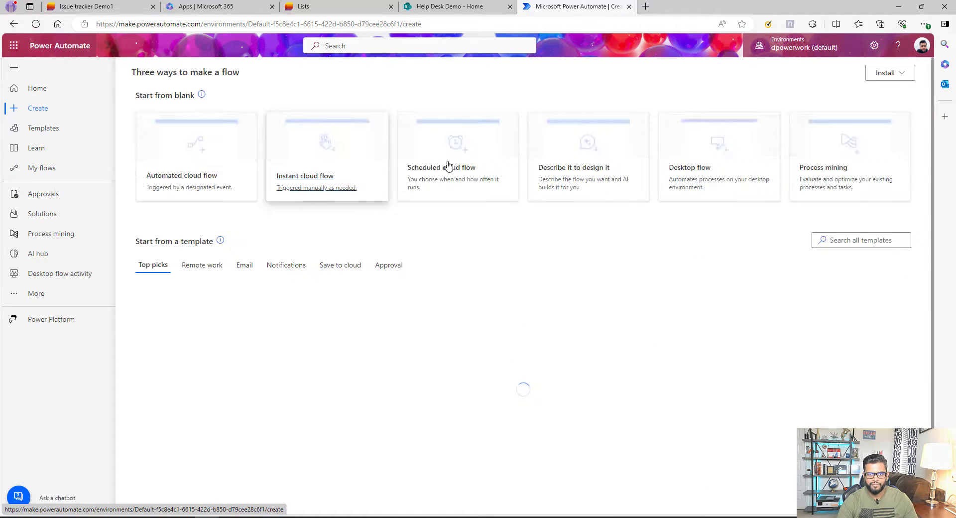
pyautogui.click(231, 167)
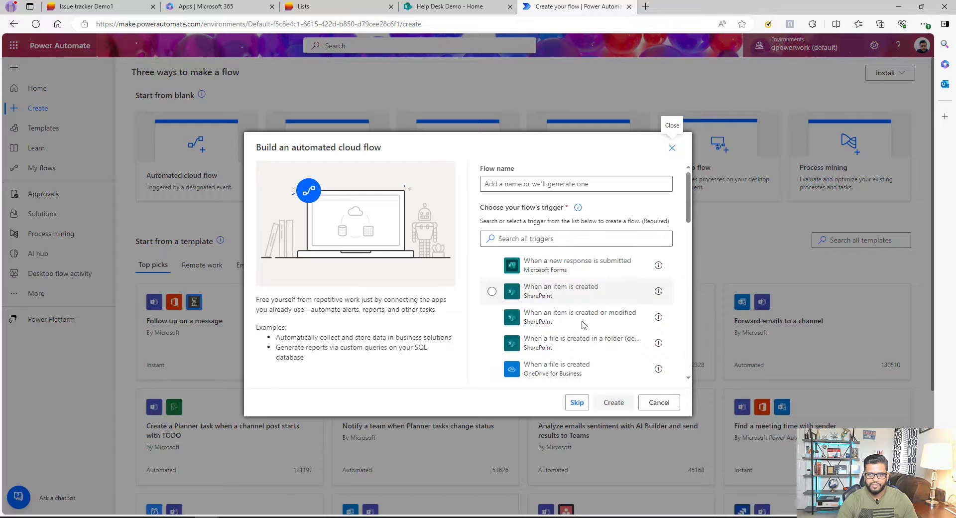
# Step: Create the flow with a 'When an item is created' trigger on Help Desk Demo's Issue tracker Demo1
pyautogui.click(541, 291)
pyautogui.click(613, 402)
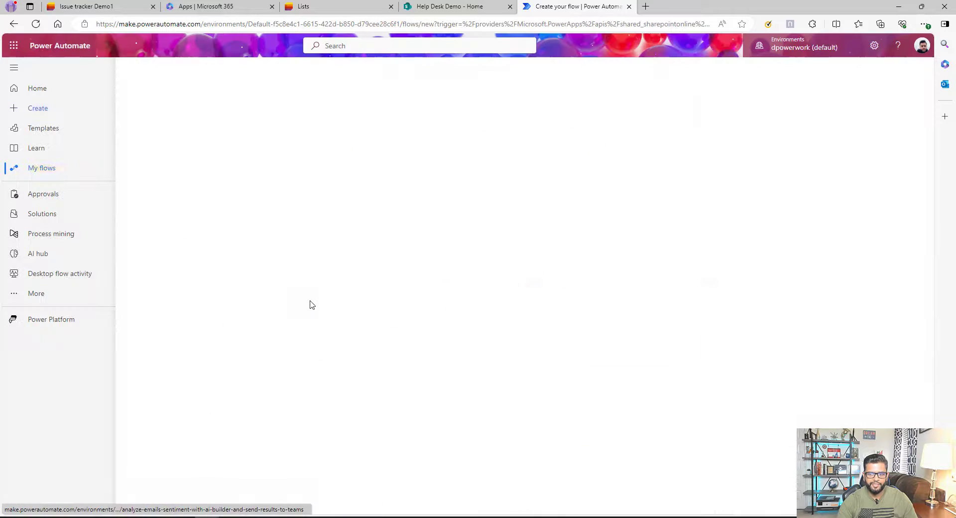
pyautogui.click(653, 121)
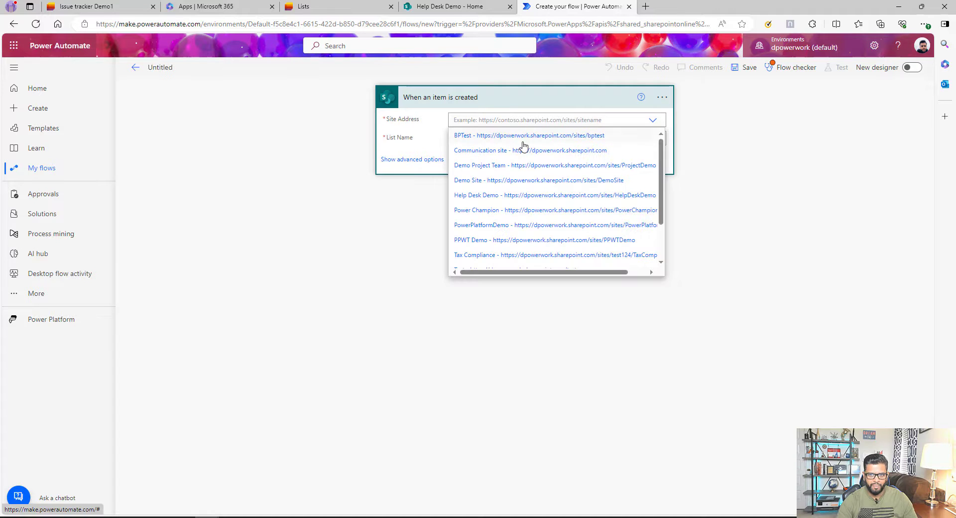
pyautogui.click(498, 199)
pyautogui.click(652, 149)
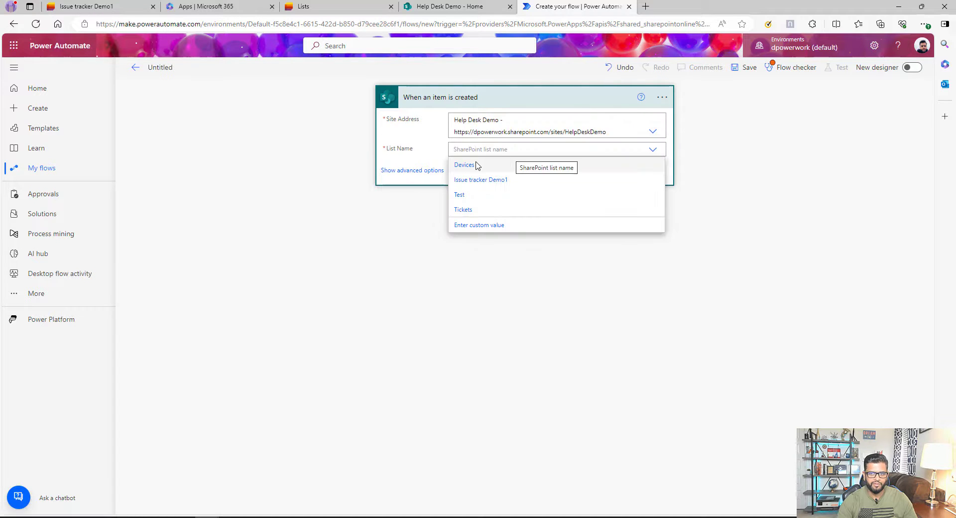
pyautogui.click(481, 179)
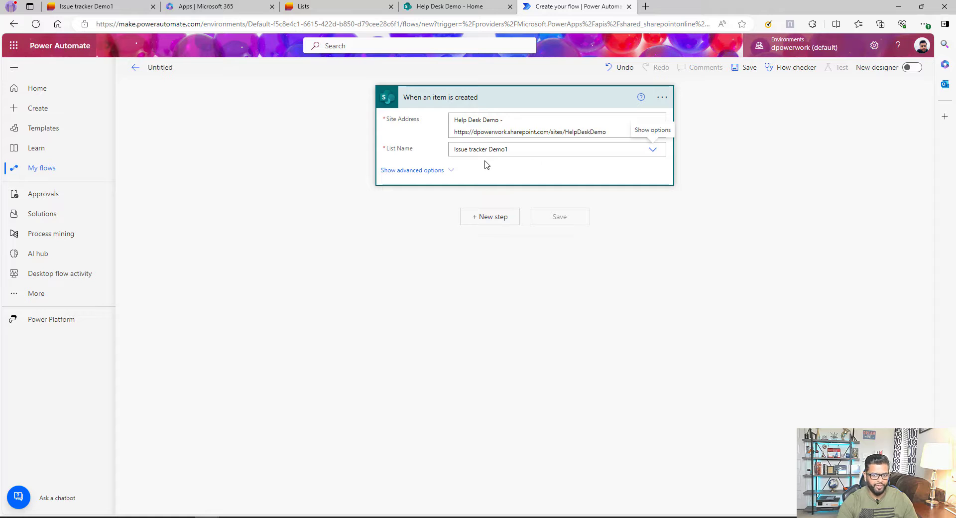
# Step: Add a SharePoint 'Grant access to an item or a folder' step after the trigger
pyautogui.click(490, 223)
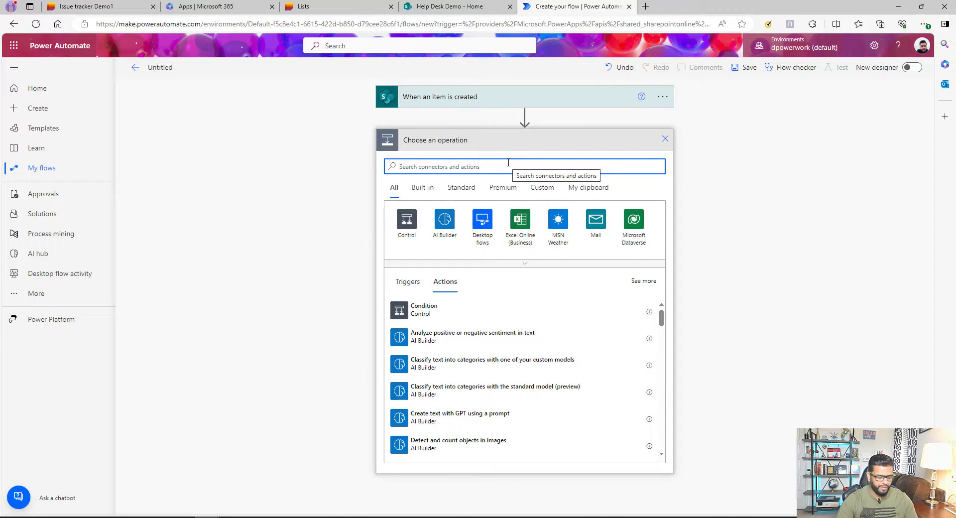
pyautogui.write('sharepo')
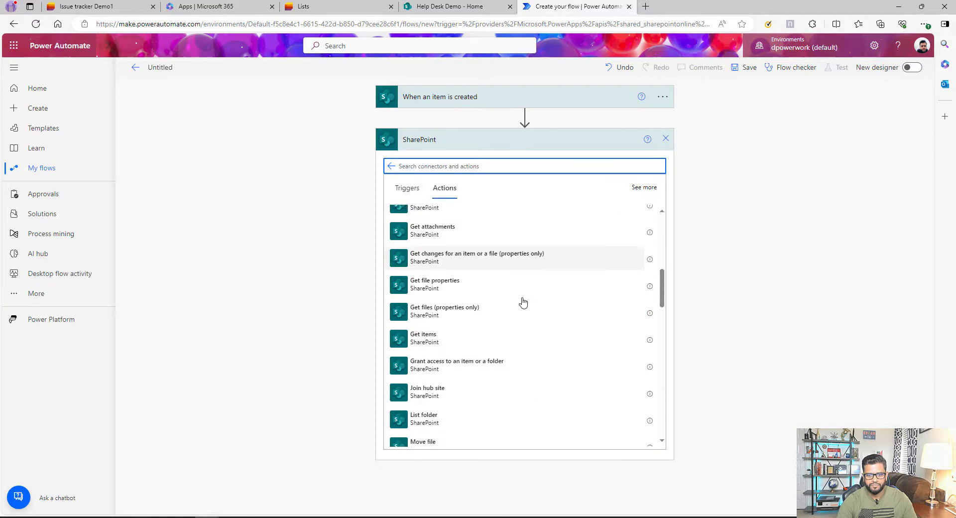
pyautogui.scroll(-1, 522, 300)
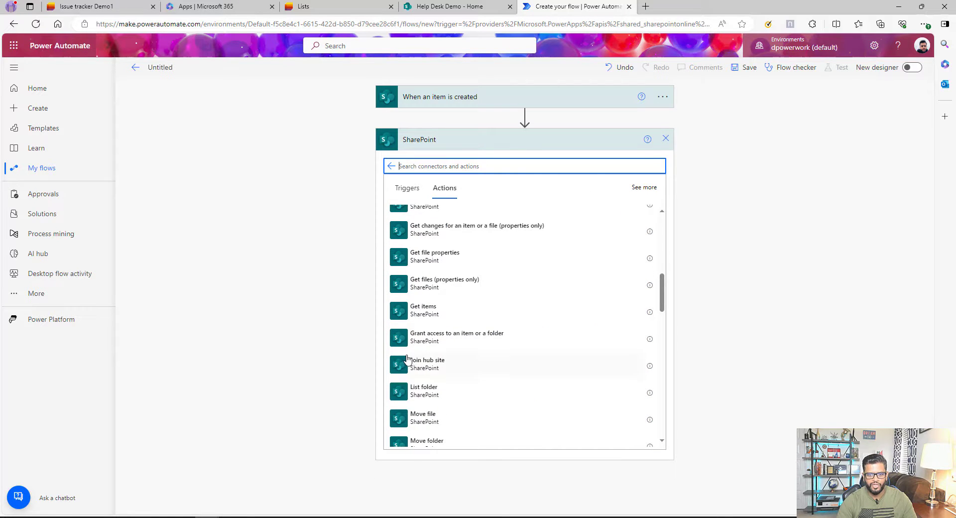
pyautogui.click(466, 340)
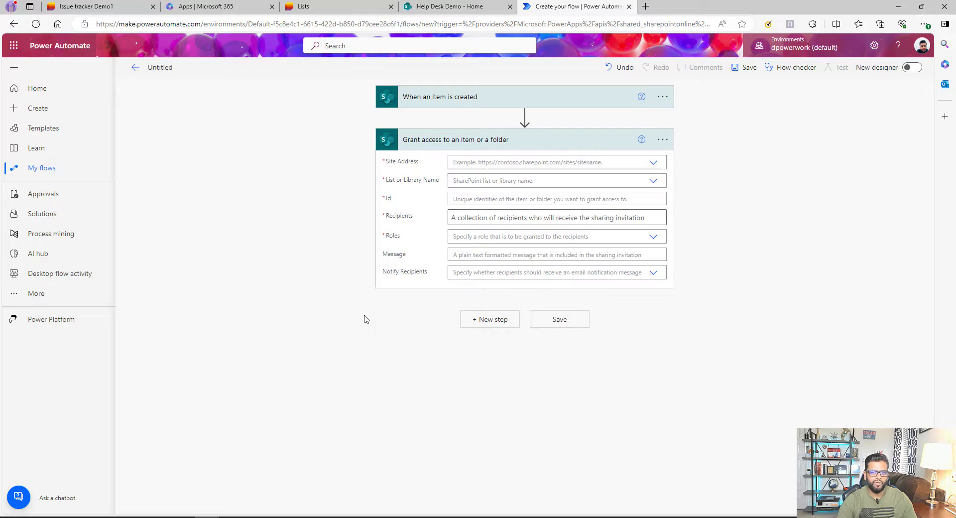
# Step: Point Grant access at Help Desk Demo's Issue tracker Demo1 with Id set to the trigger's ID, then begin choosing recipients
pyautogui.click(653, 163)
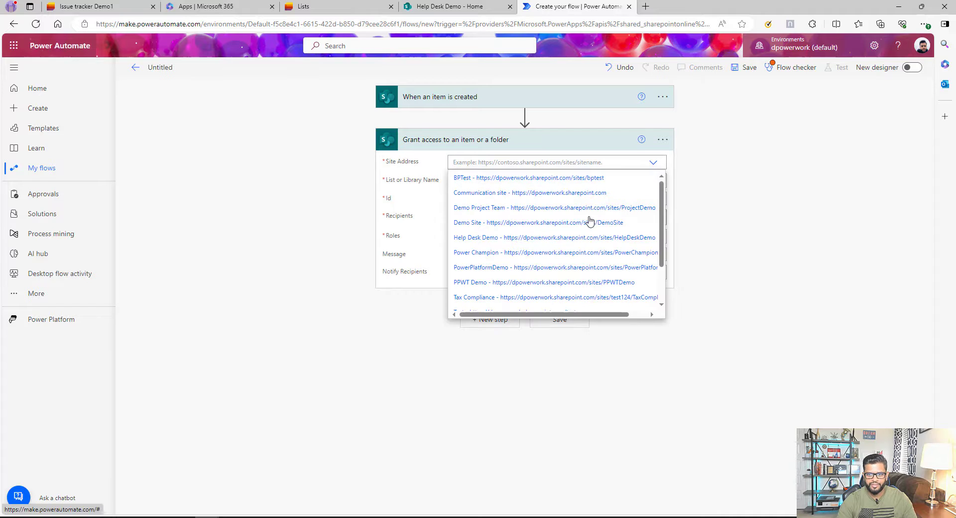
pyautogui.click(468, 237)
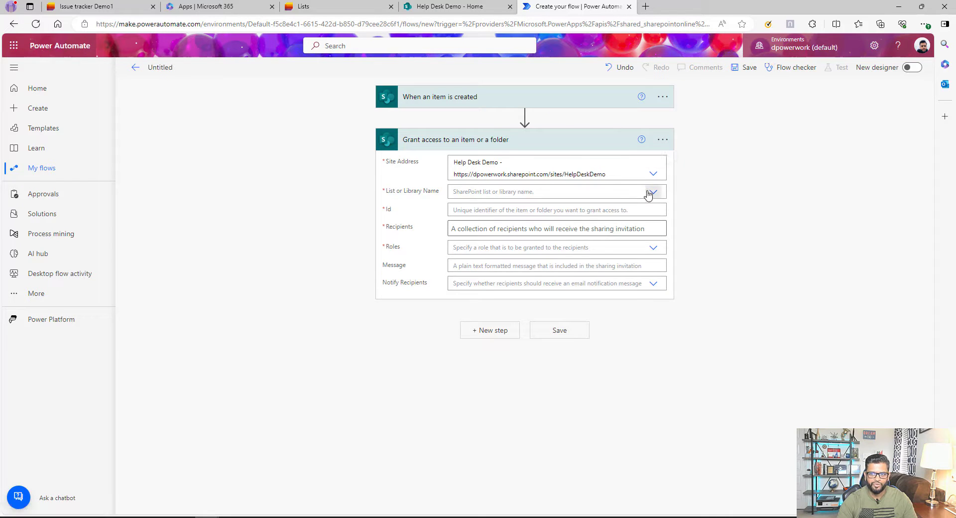
pyautogui.click(492, 193)
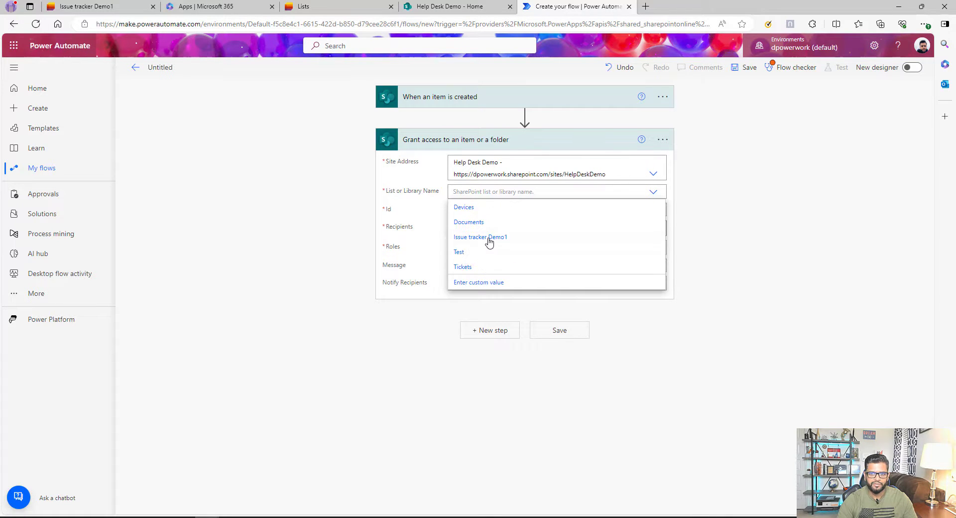
pyautogui.click(486, 239)
pyautogui.click(601, 210)
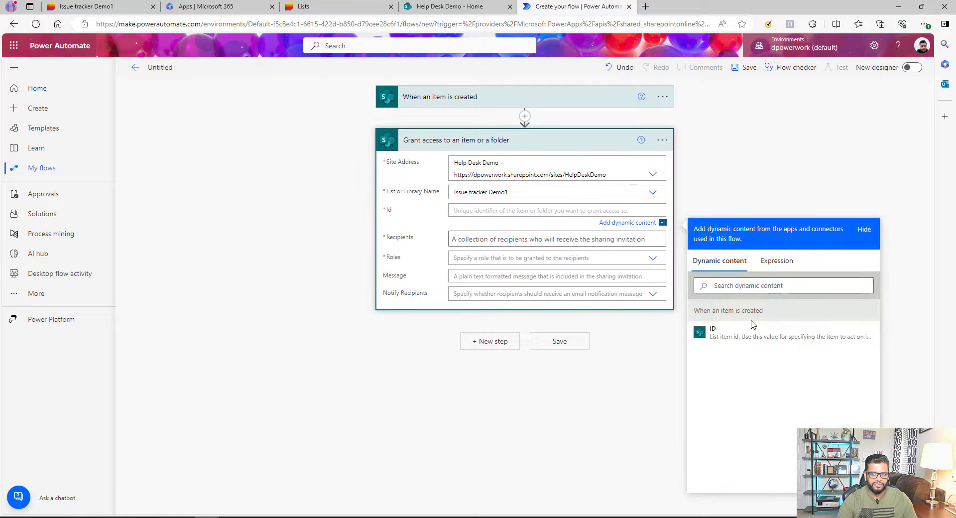
pyautogui.click(739, 336)
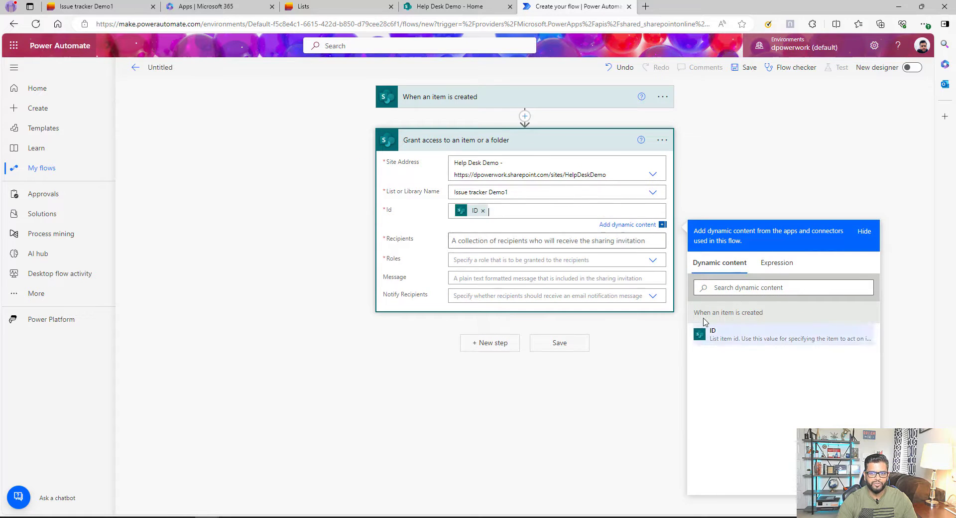
pyautogui.click(537, 242)
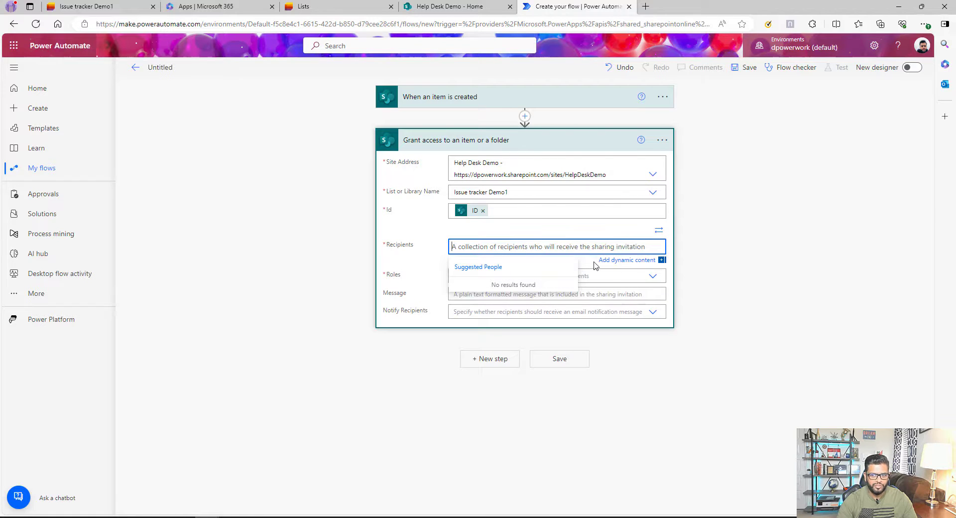
pyautogui.click(611, 261)
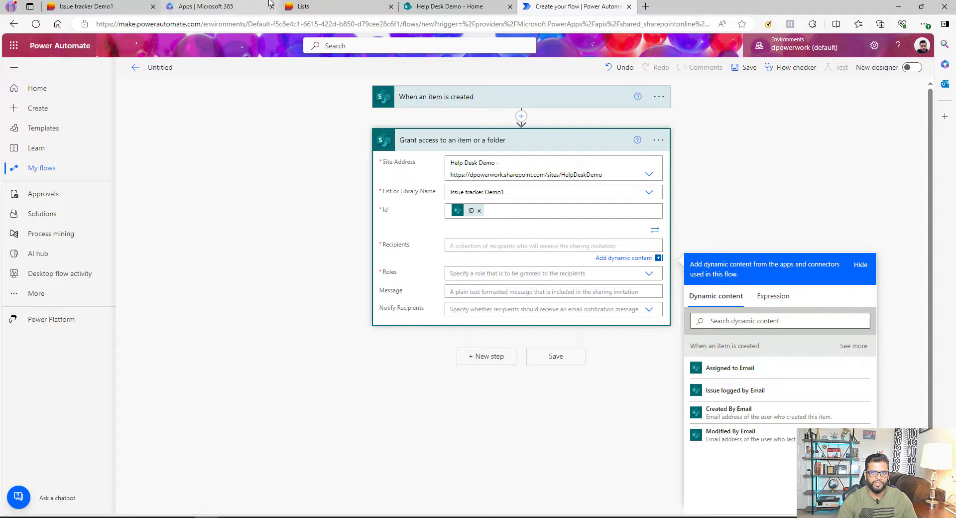
# Step: Grant 'Issue logged by' the Can edit role with Notify Recipients set to Yes, and save the flow
pyautogui.click(760, 391)
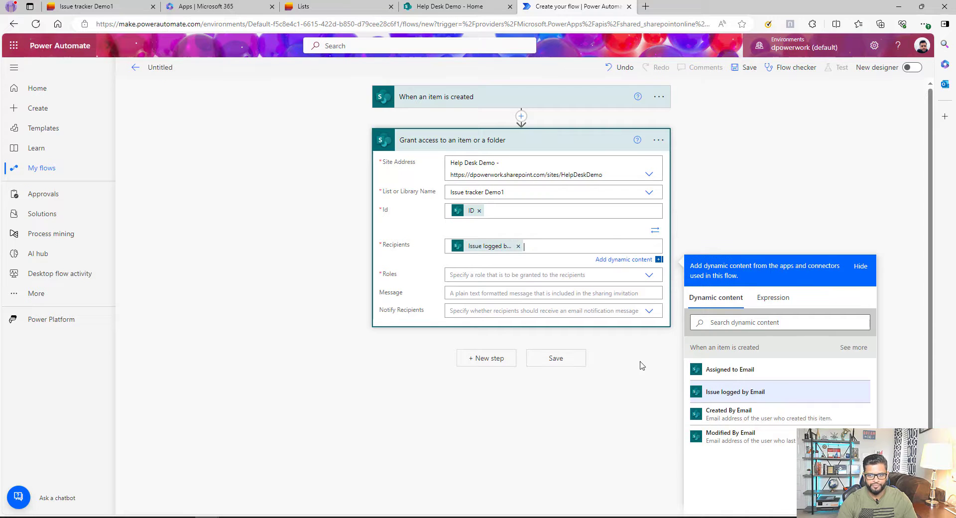
pyautogui.click(647, 276)
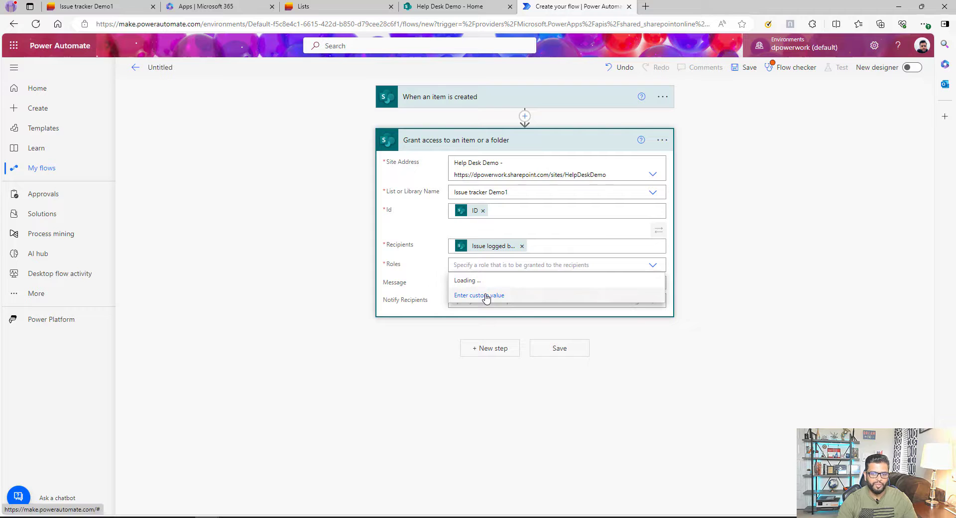
pyautogui.click(567, 278)
pyautogui.click(652, 265)
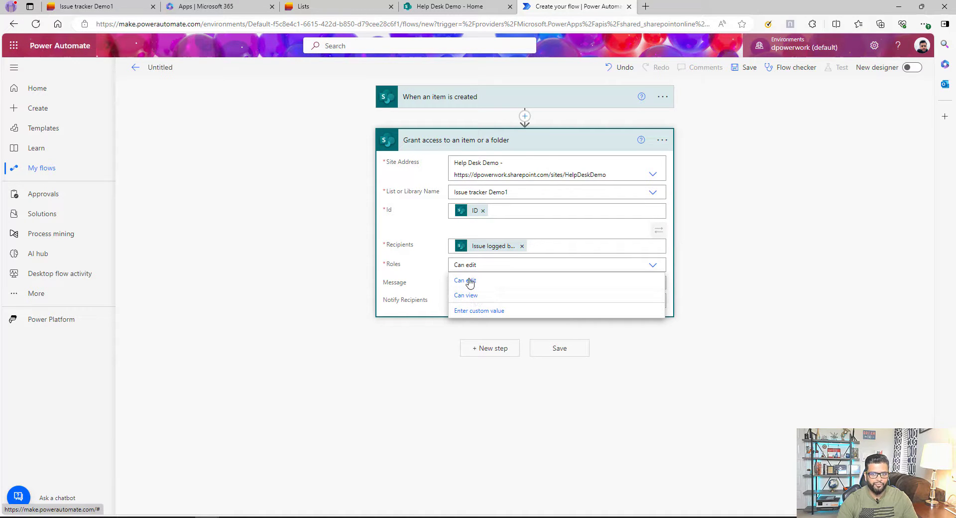
pyautogui.click(411, 276)
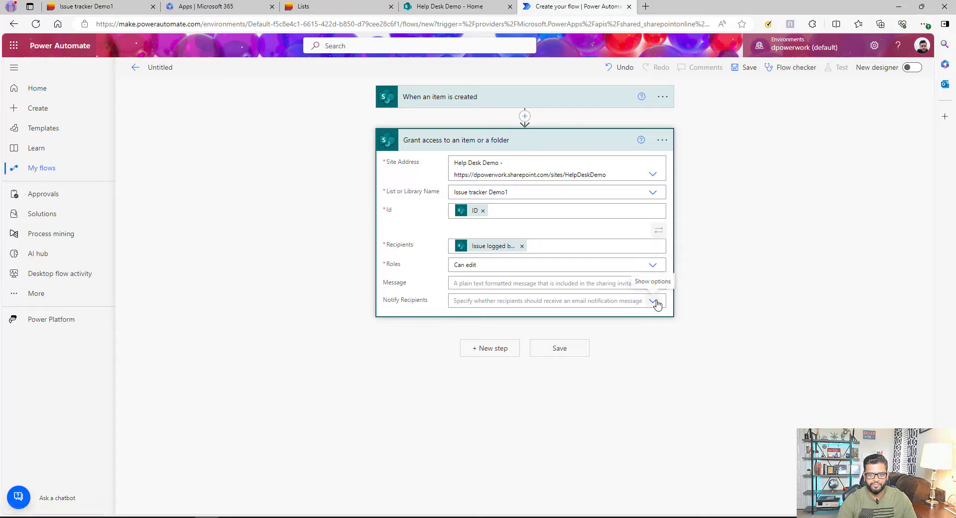
pyautogui.click(627, 300)
pyautogui.click(465, 323)
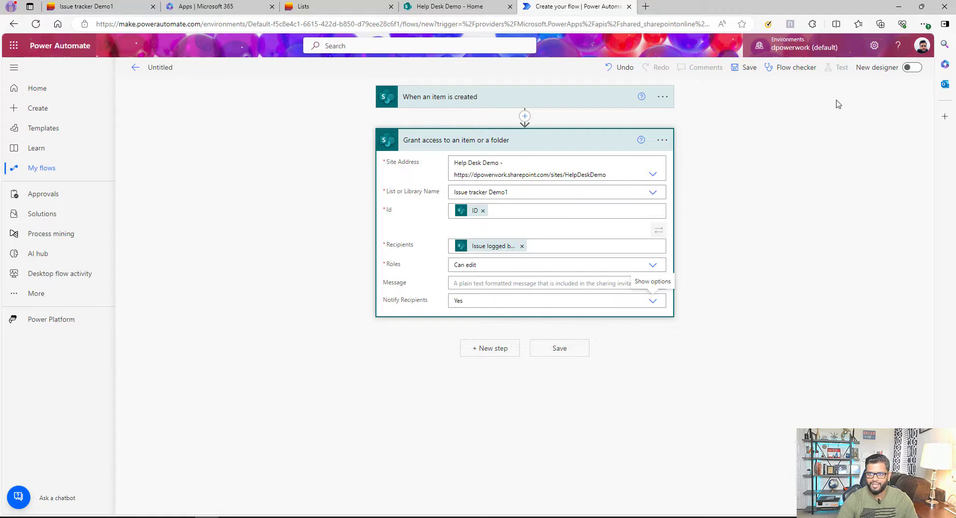
pyautogui.click(760, 70)
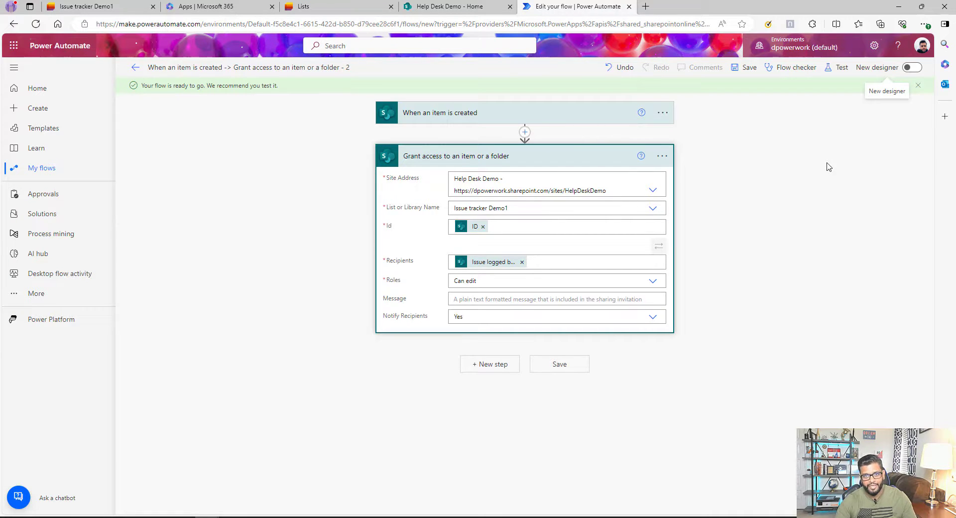
pyautogui.click(85, 9)
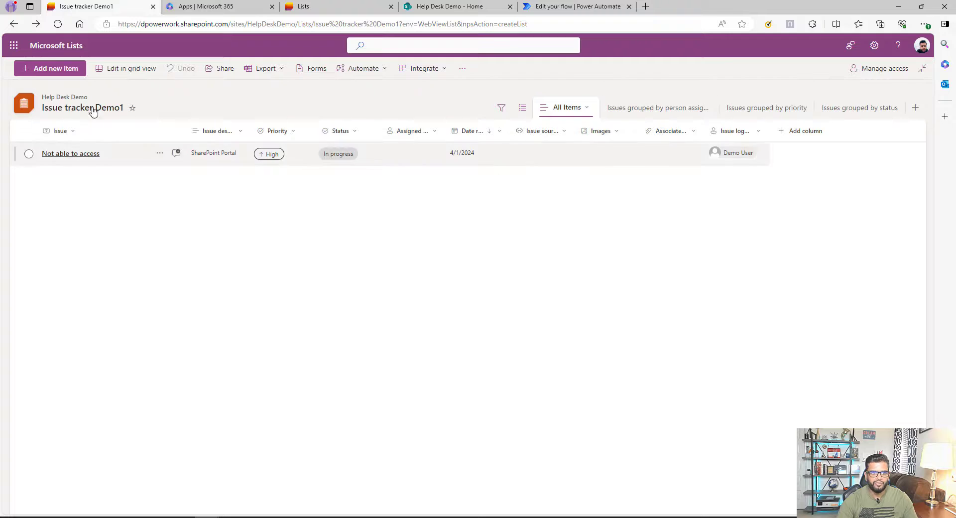
# Step: Set Issue tracker Demo1's advanced item-level permissions to read and edit only items created by the user
pyautogui.click(873, 45)
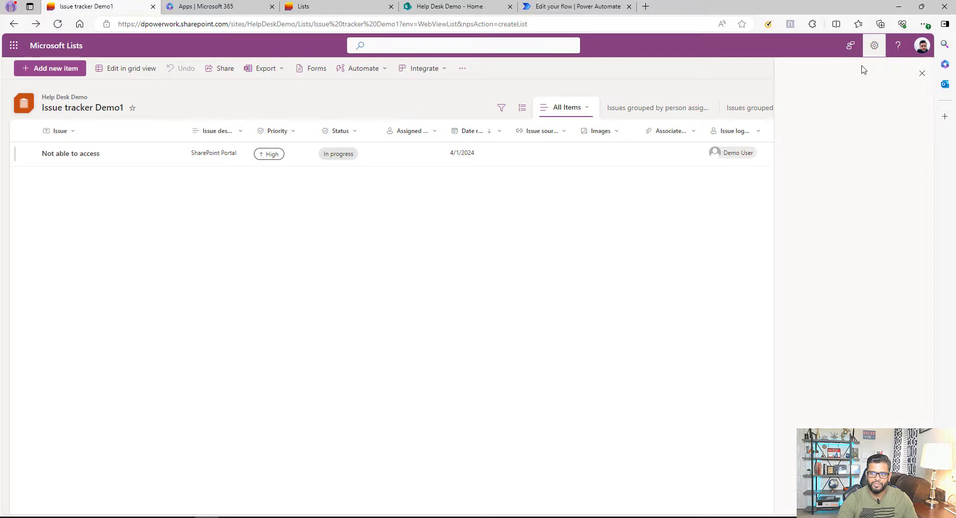
pyautogui.click(796, 126)
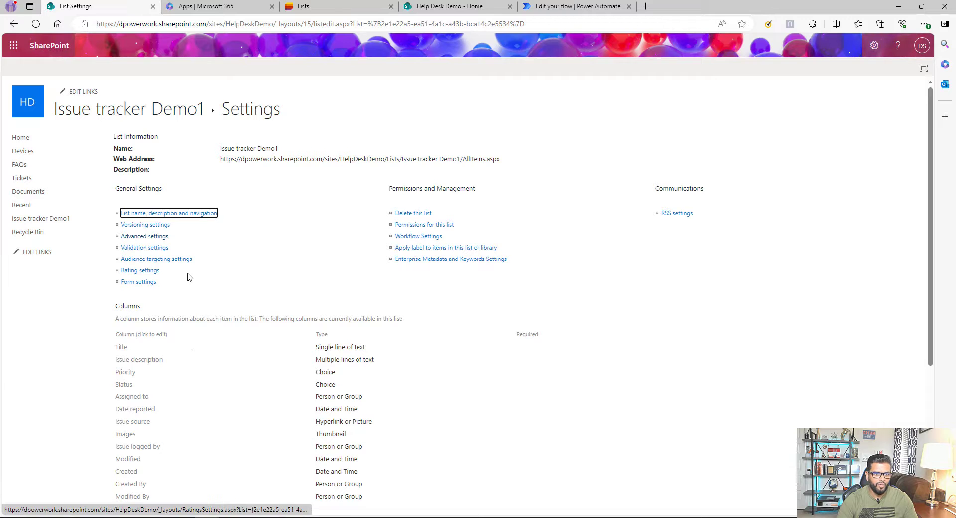
pyautogui.click(149, 236)
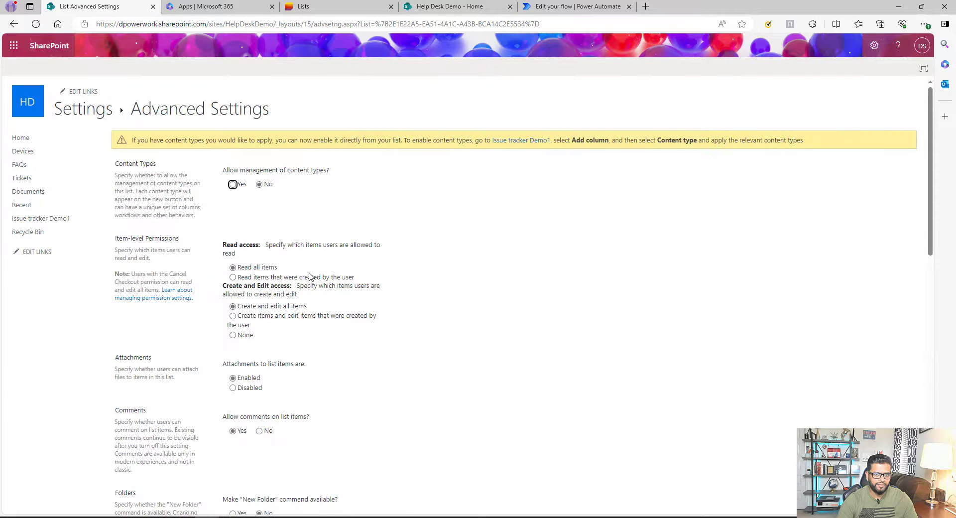
pyautogui.scroll(-3, 355, 385)
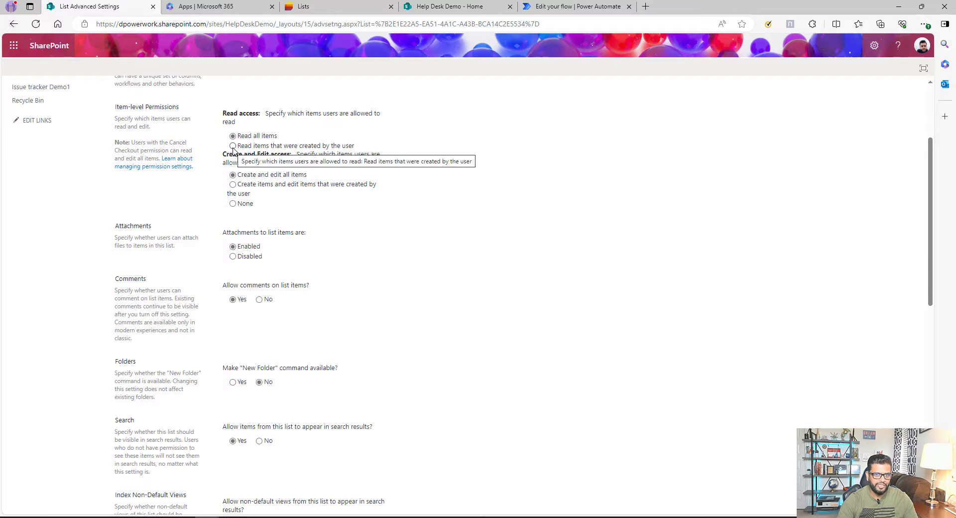
pyautogui.click(233, 146)
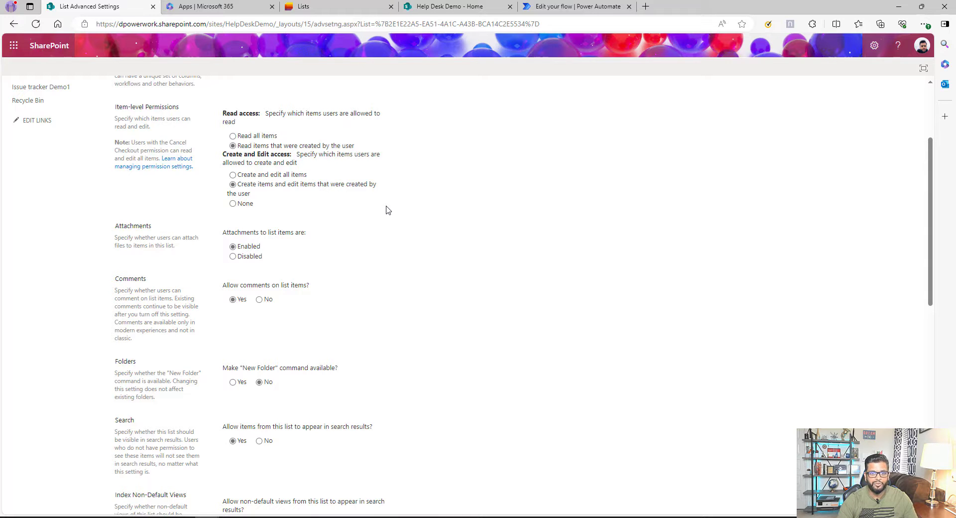
pyautogui.scroll(-2, 440, 368)
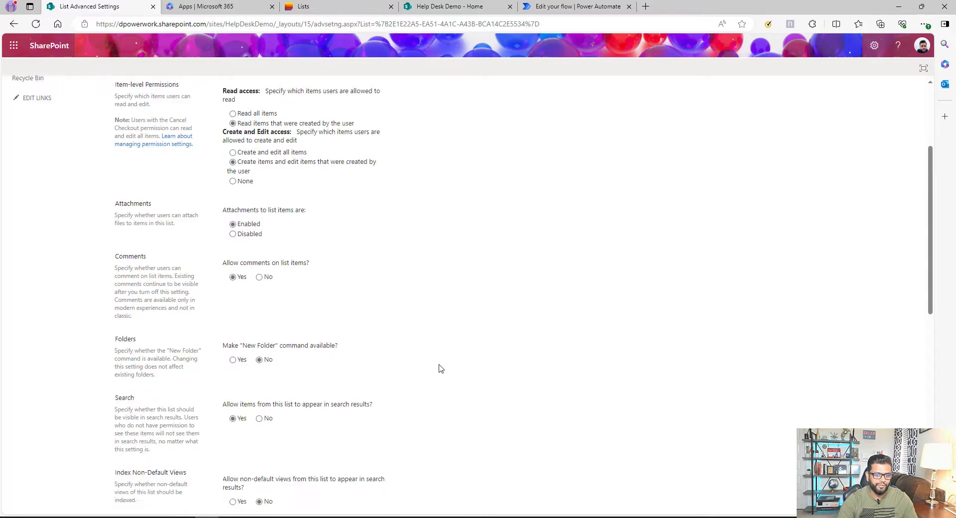
pyautogui.scroll(-10, 440, 369)
pyautogui.click(341, 464)
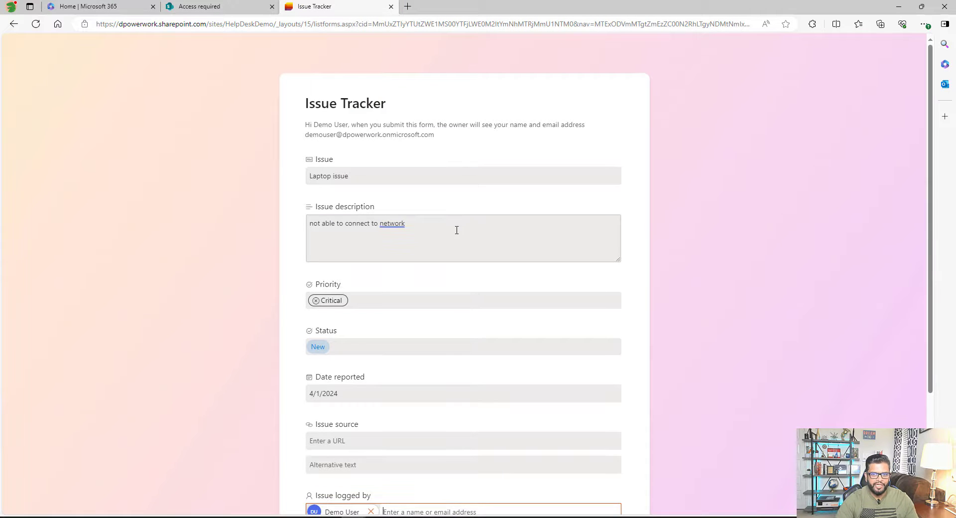
# Step: Finish the Laptop issue description, submit the Issue Tracker form, and minimize its window
pyautogui.click(439, 230)
pyautogui.write('.')
pyautogui.scroll(-3, 459, 269)
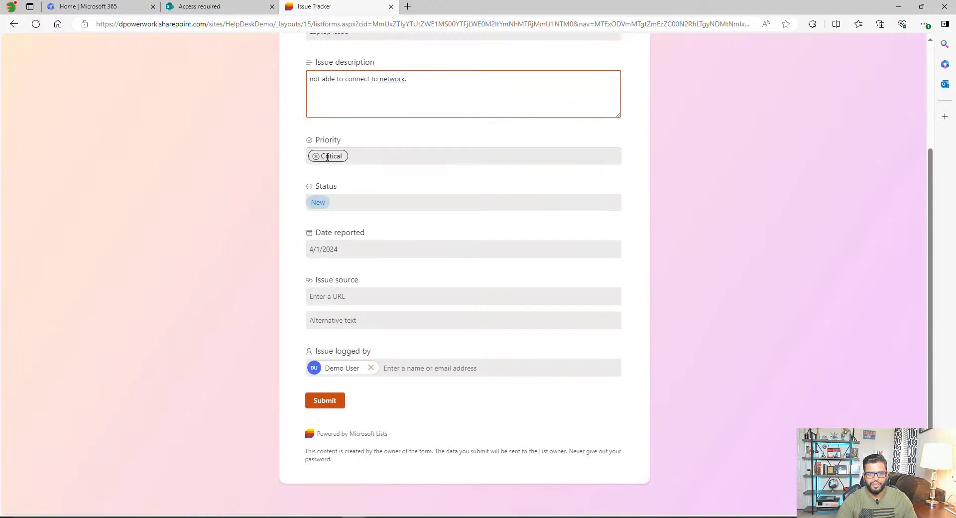
pyautogui.click(329, 403)
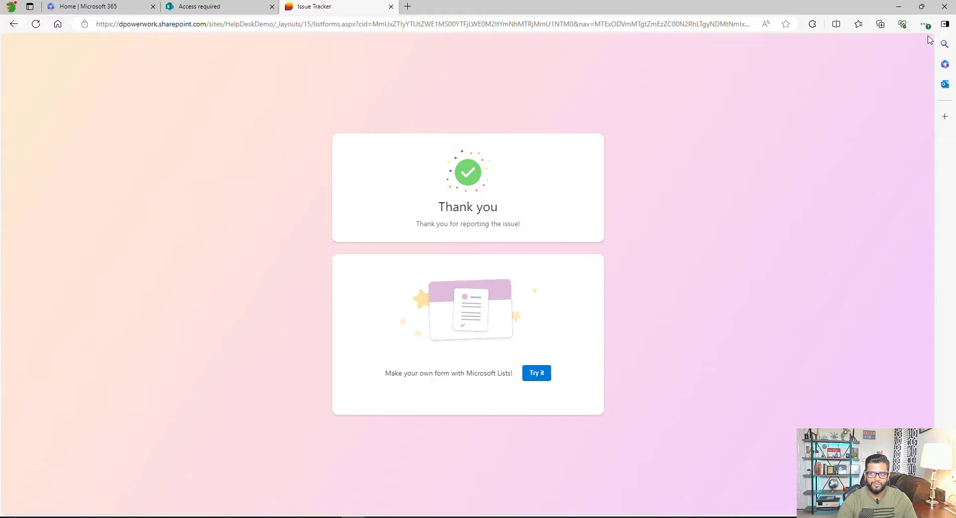
pyautogui.click(898, 6)
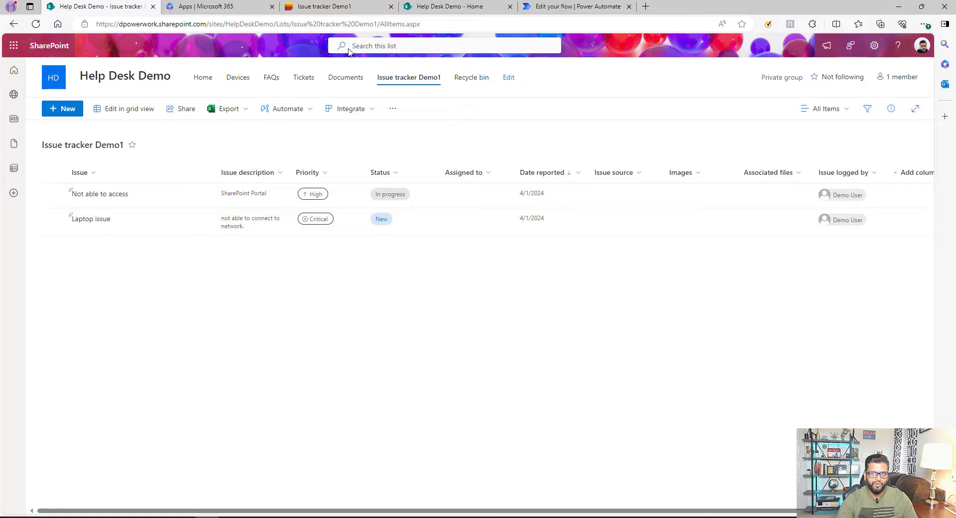
# Step: Return to the flow's details page, permanently dismiss the flow-ready message, and switch to the submitter's window
pyautogui.click(564, 6)
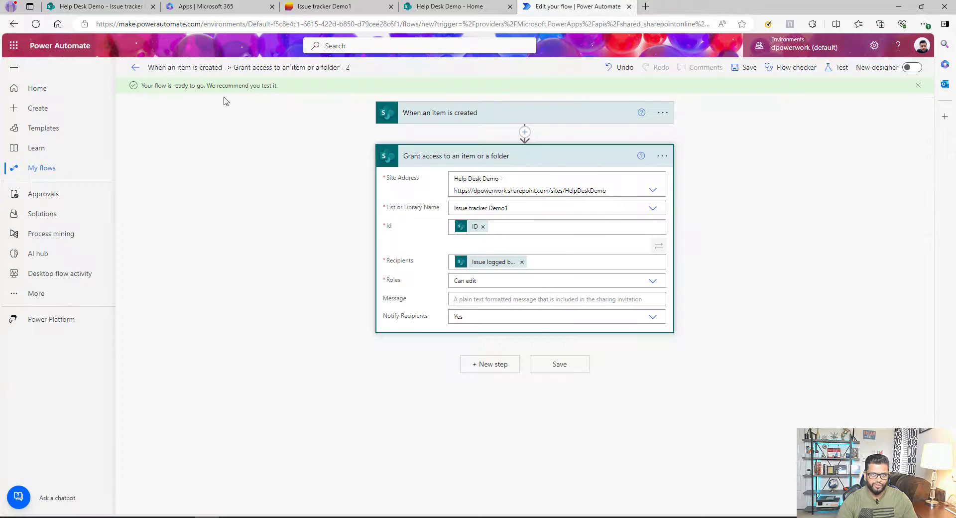
pyautogui.click(130, 70)
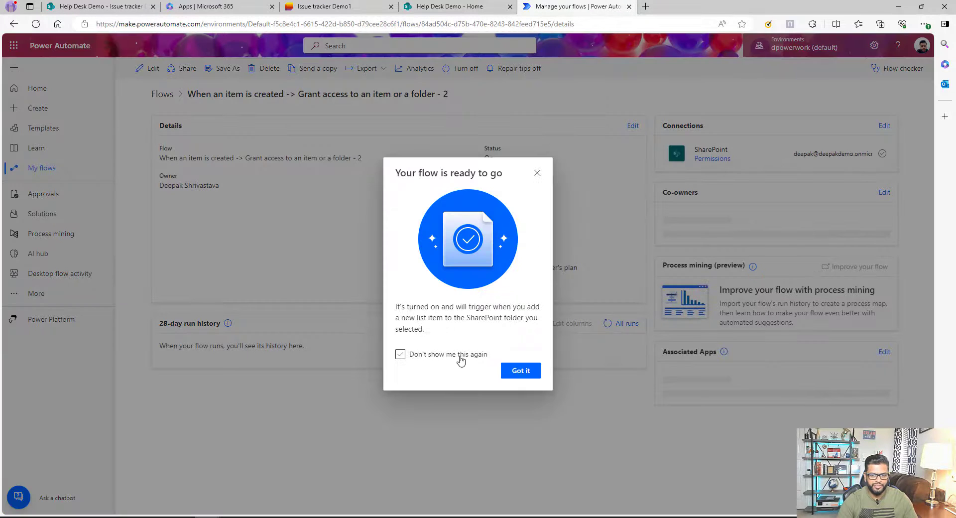
pyautogui.click(460, 357)
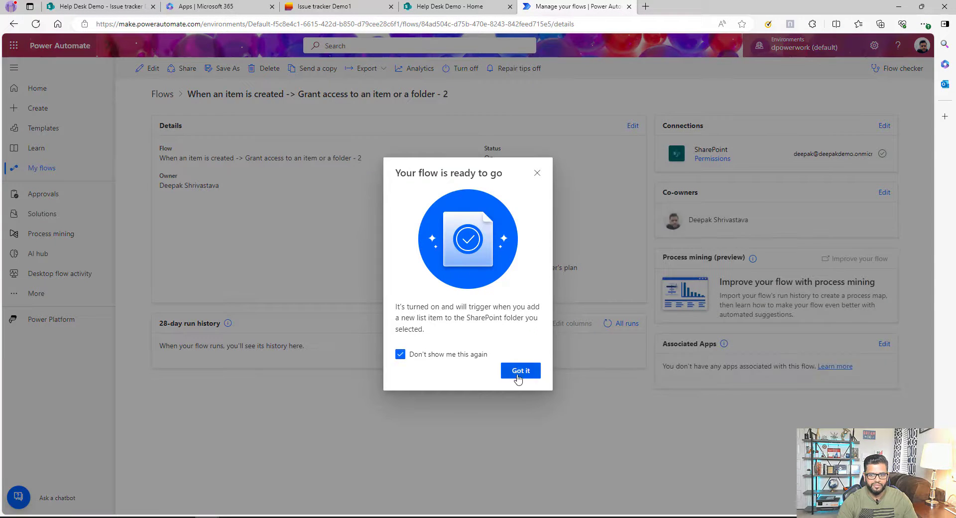
pyautogui.click(521, 371)
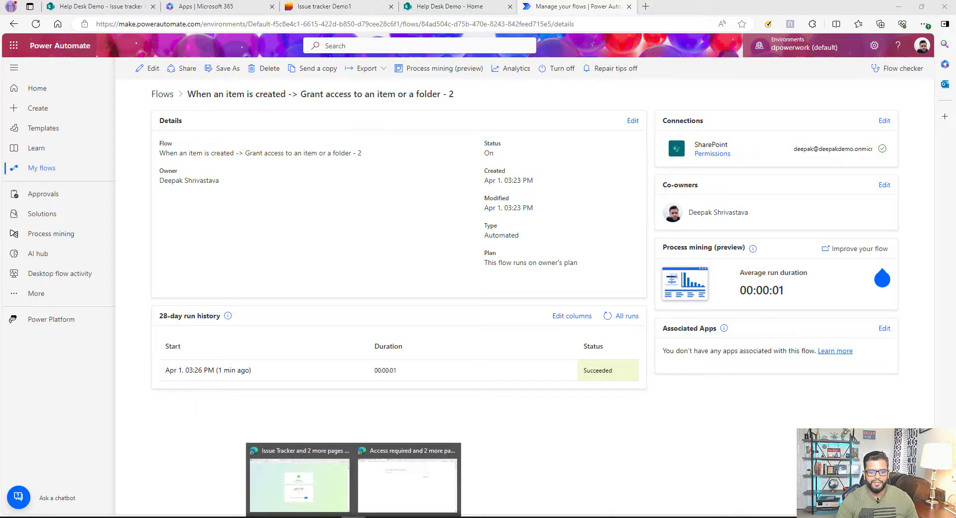
pyautogui.click(390, 497)
# Step: In the submitter's Outlook, open the Laptop issue sharing invitation and follow it to the shared item
pyautogui.click(104, 4)
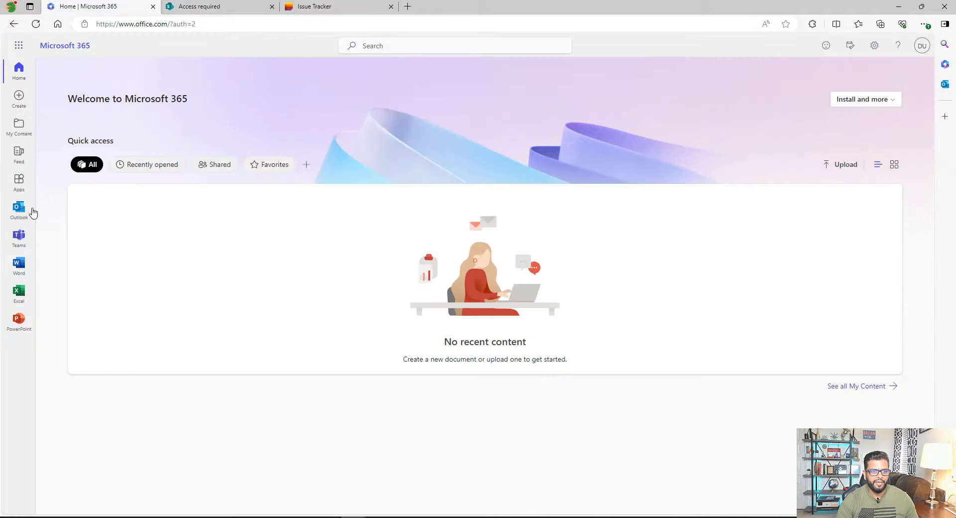
pyautogui.click(23, 215)
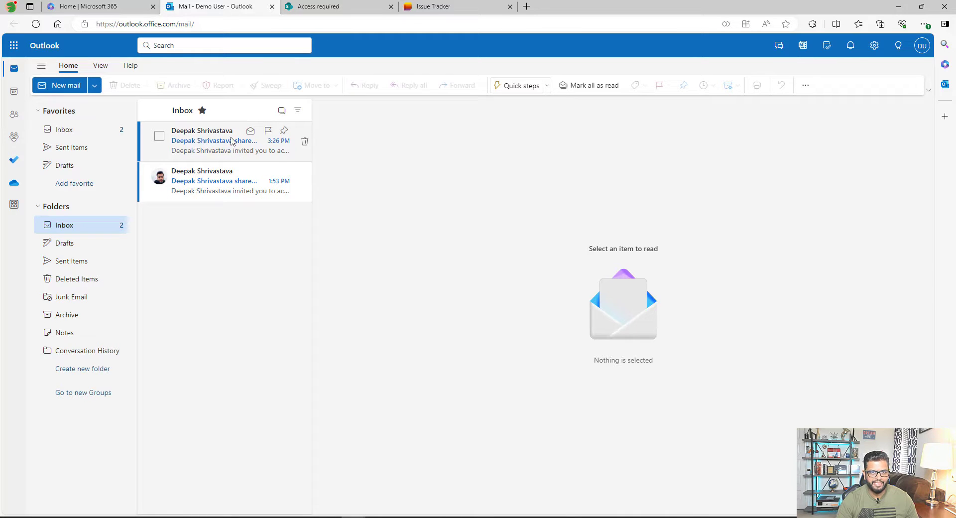
pyautogui.click(210, 143)
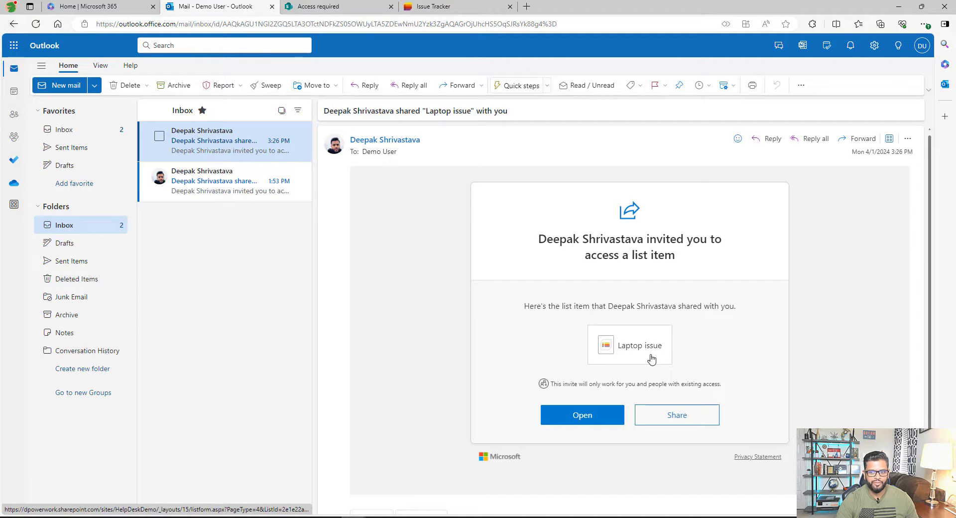
pyautogui.click(591, 416)
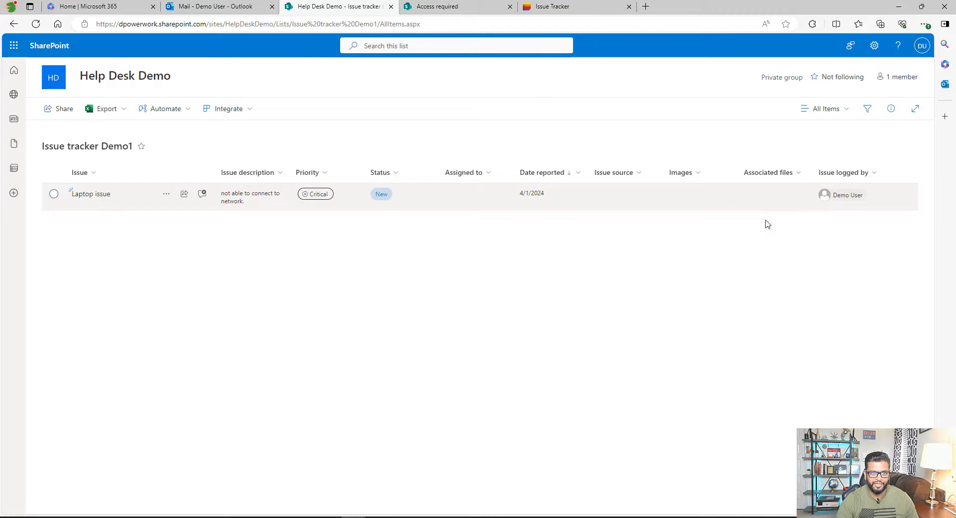
# Step: Edit the Laptop issue so its description ends with 'still not able to'
pyautogui.click(53, 193)
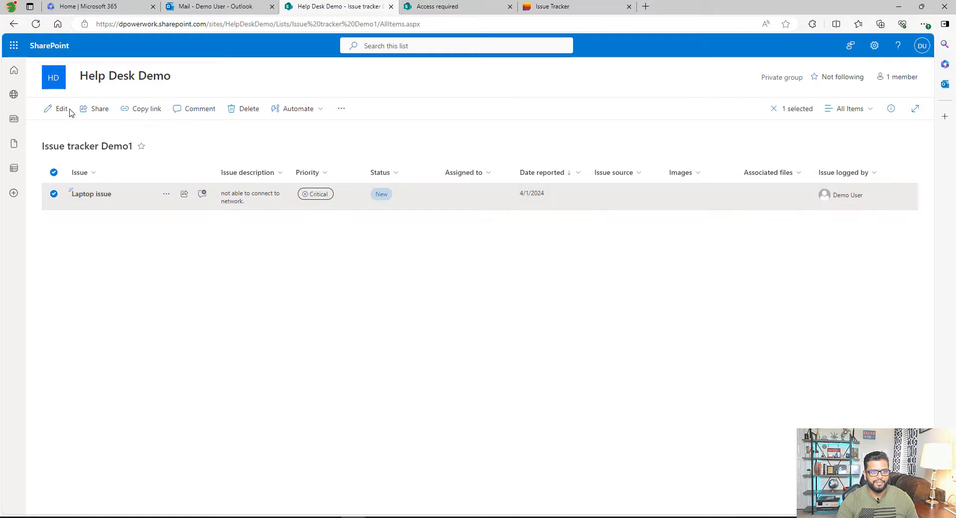
pyautogui.click(62, 108)
pyautogui.click(681, 175)
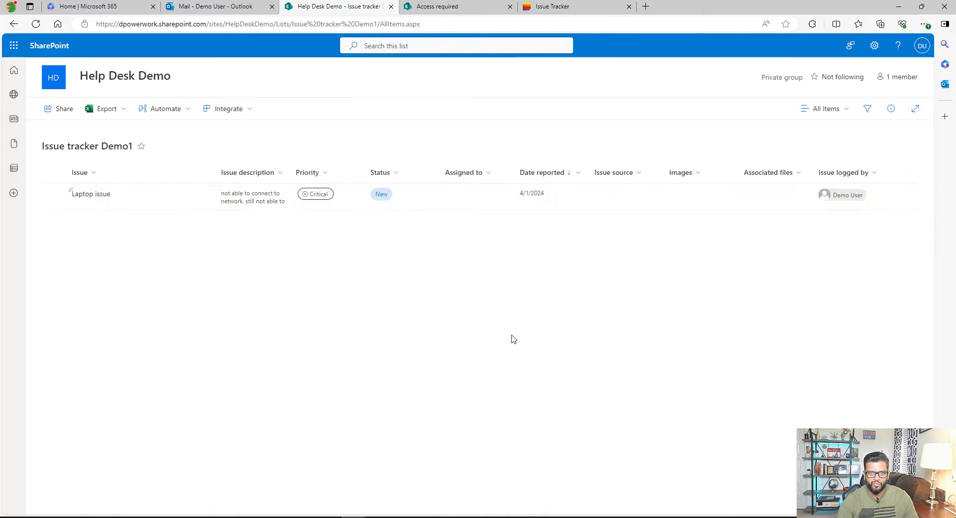
# Step: In the owner's Issue tracker Demo1 list, bring up the list's forms, including Issue Tracker
pyautogui.click(568, 6)
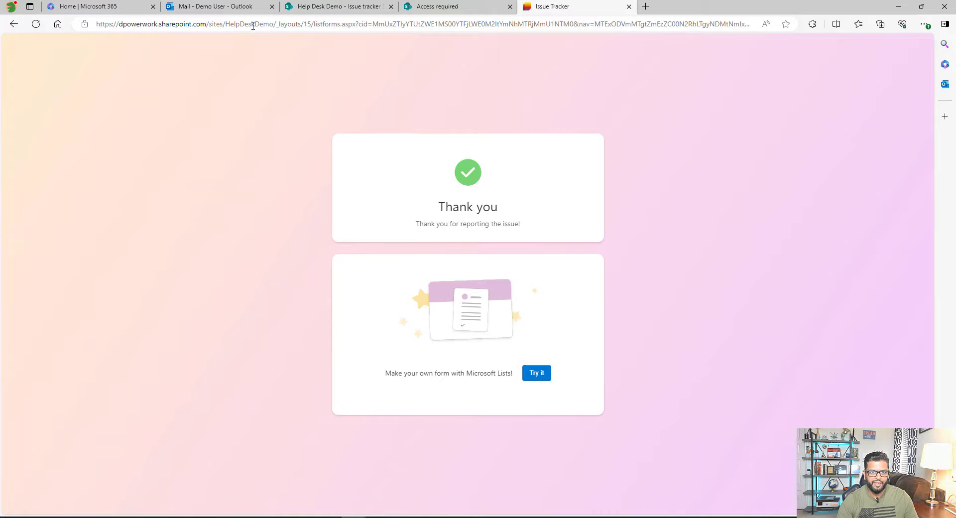
pyautogui.click(13, 24)
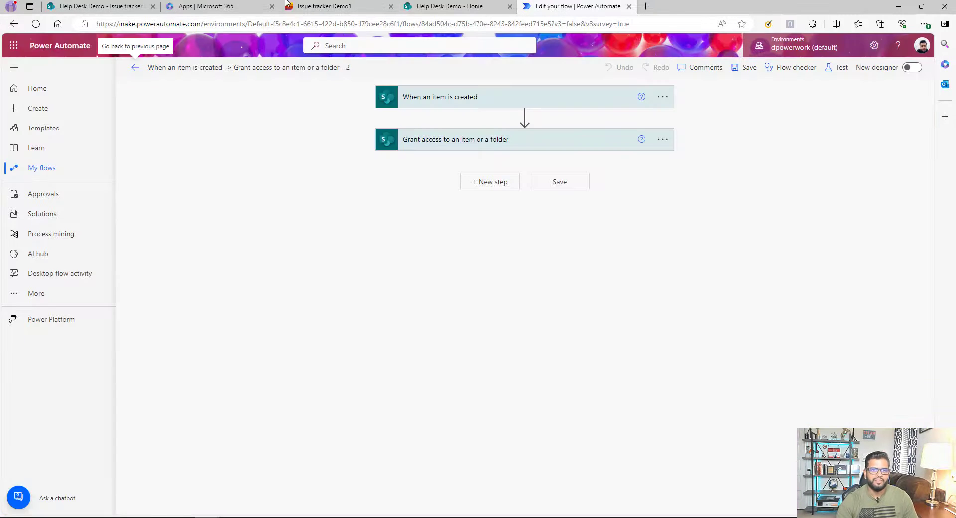
pyautogui.click(301, 7)
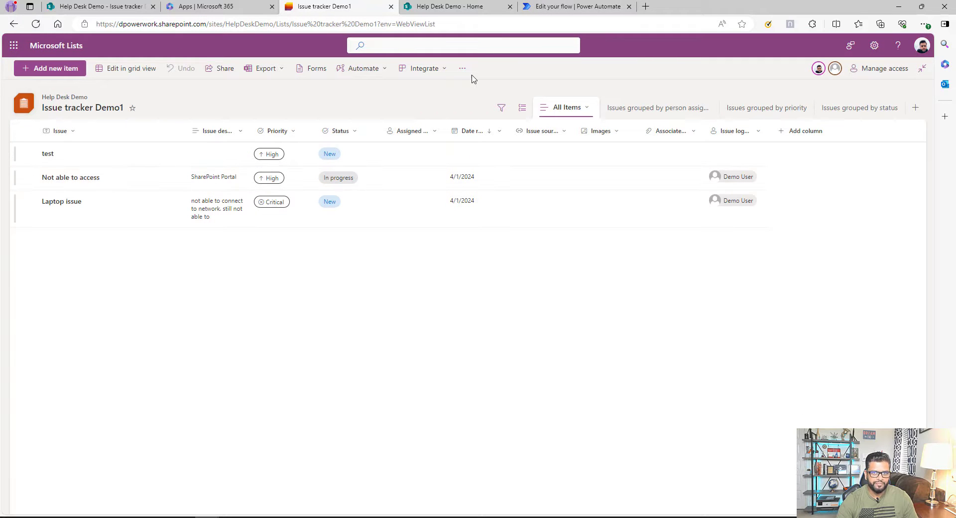
pyautogui.click(321, 74)
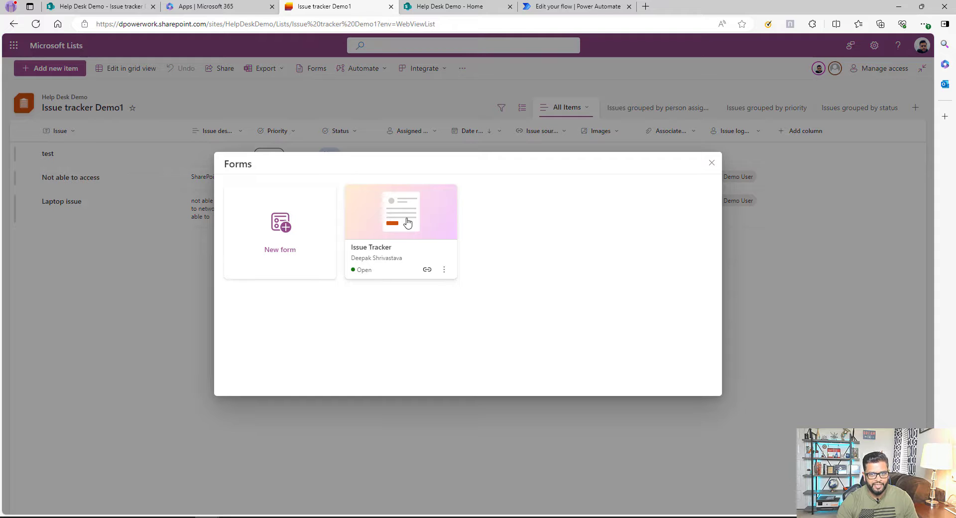